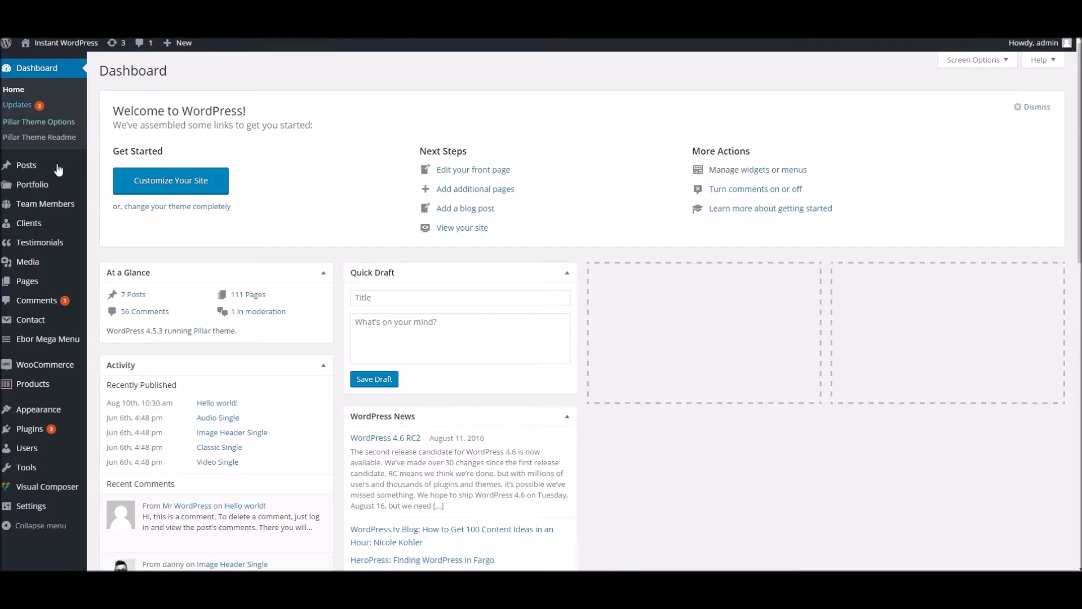
# - Create a new page titled "Dans Tabs Demo" and switch it to the Visual Composer backend editor
pyautogui.click(231, 315)
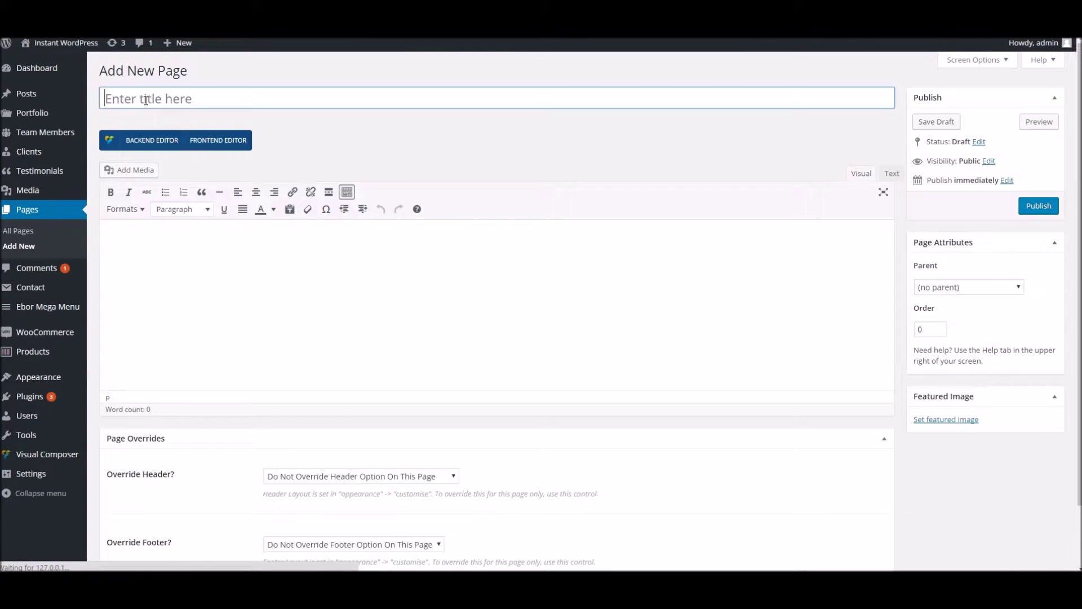
pyautogui.click(154, 101)
pyautogui.write('Dans Tabs Demo')
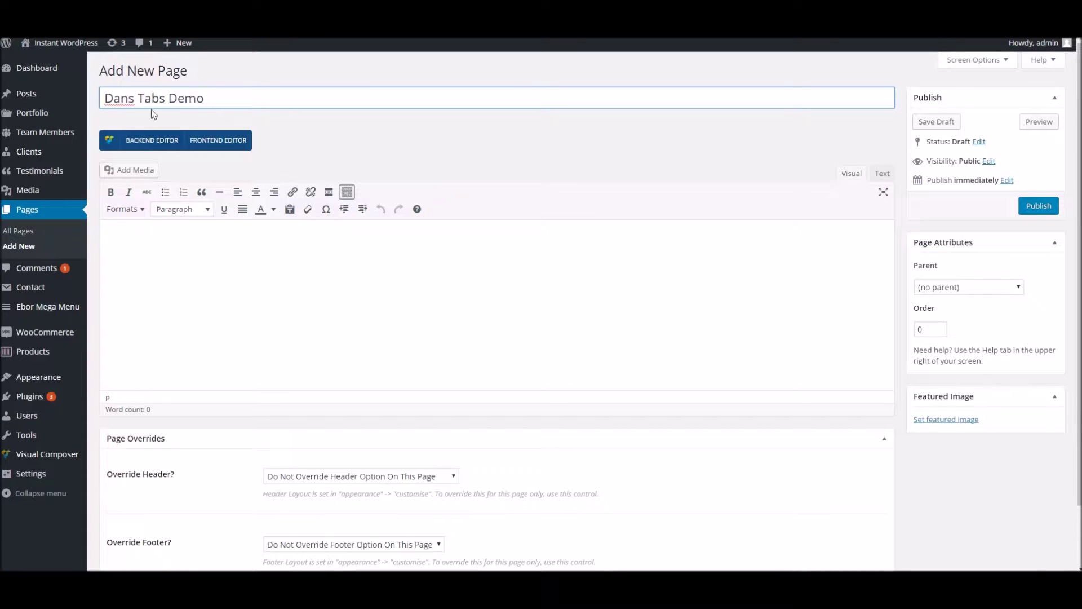
pyautogui.click(266, 292)
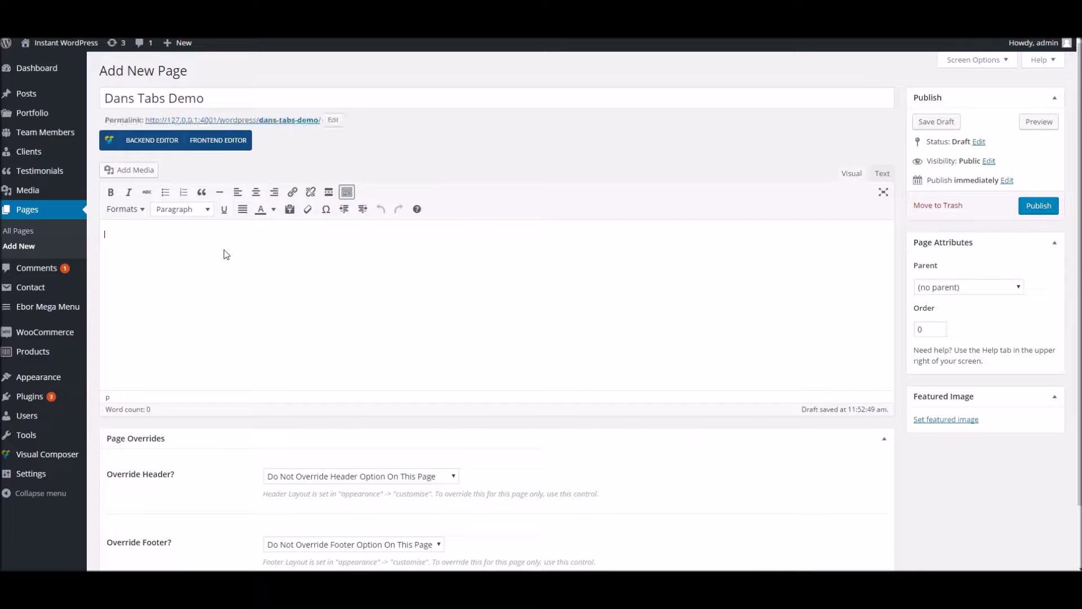
pyautogui.click(156, 145)
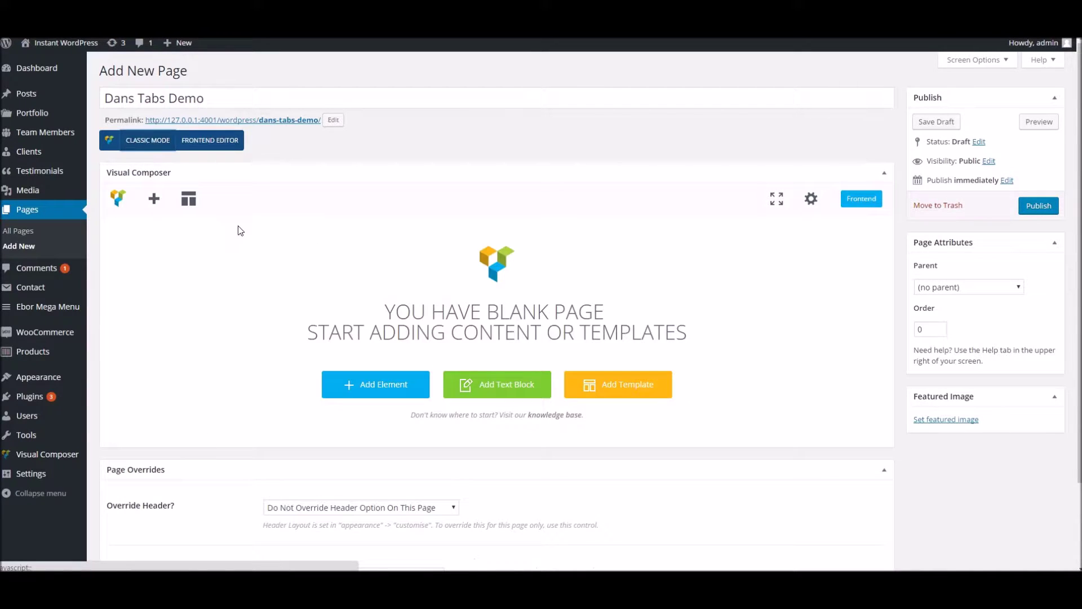
# - Add the Pillar Accordion element to the page with the display type One Open at a Time
pyautogui.click(155, 199)
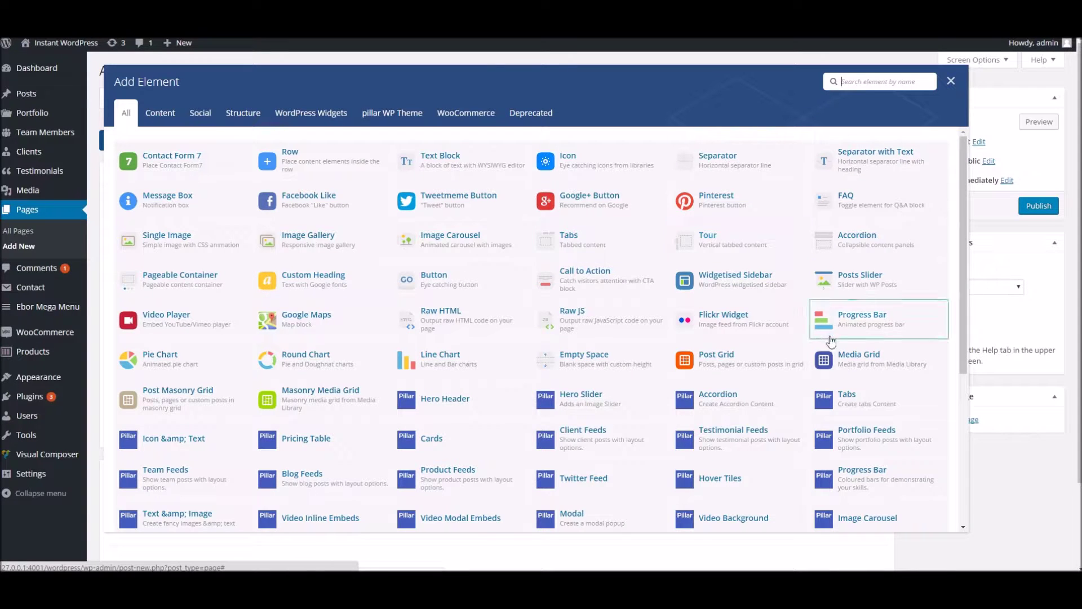
pyautogui.scroll(-2, 831, 332)
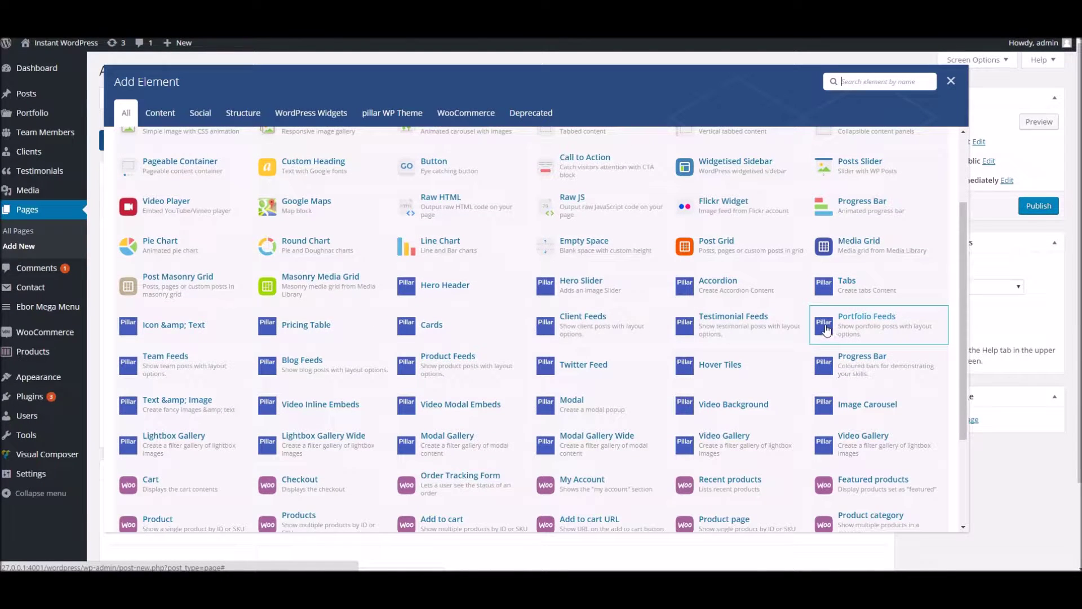
pyautogui.scroll(-1, 826, 329)
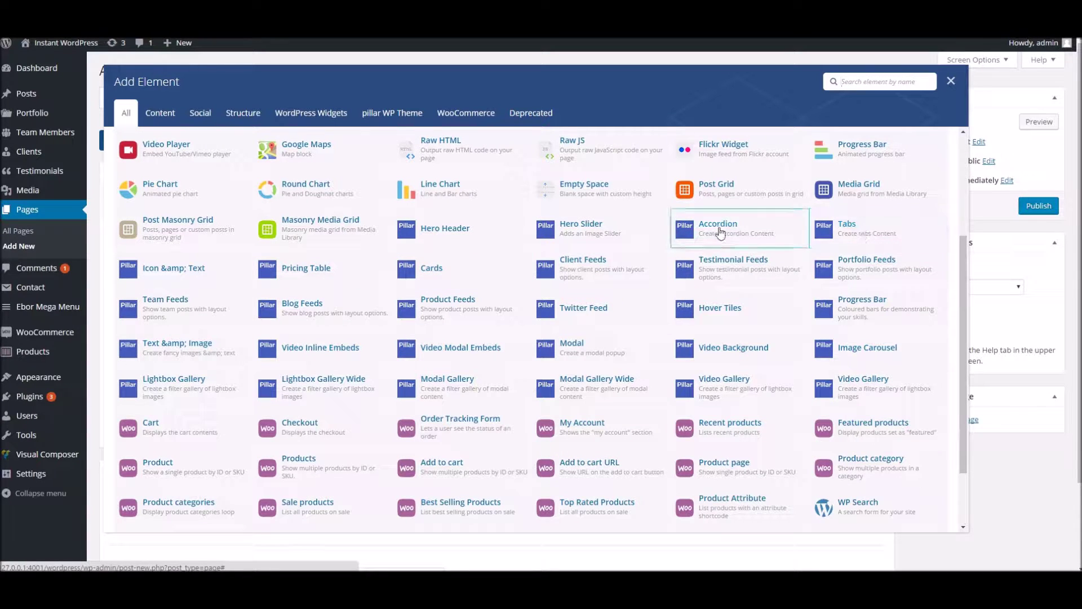
pyautogui.click(761, 227)
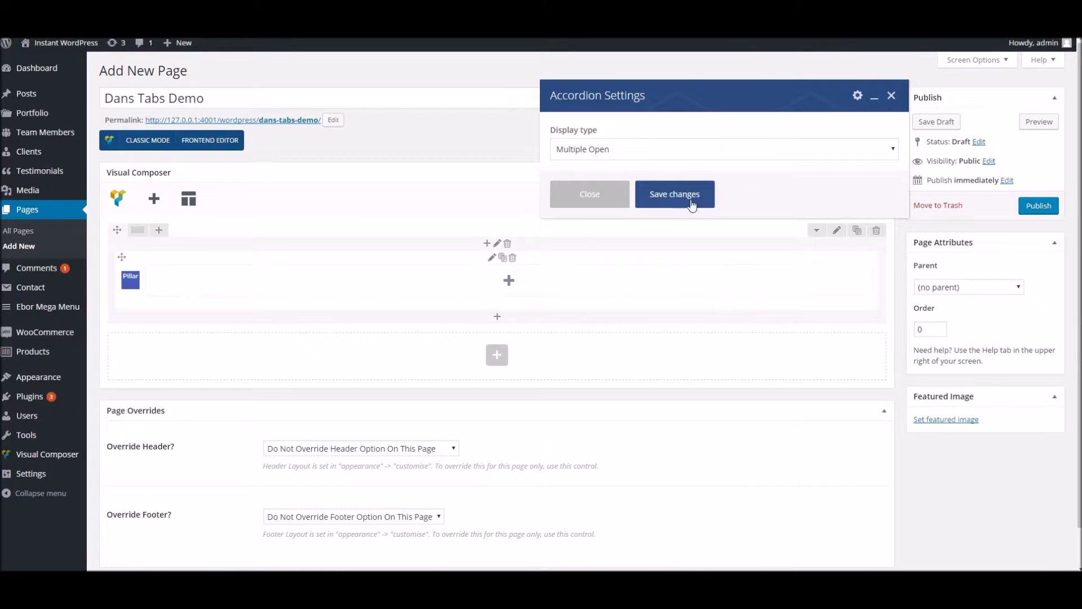
pyautogui.click(617, 148)
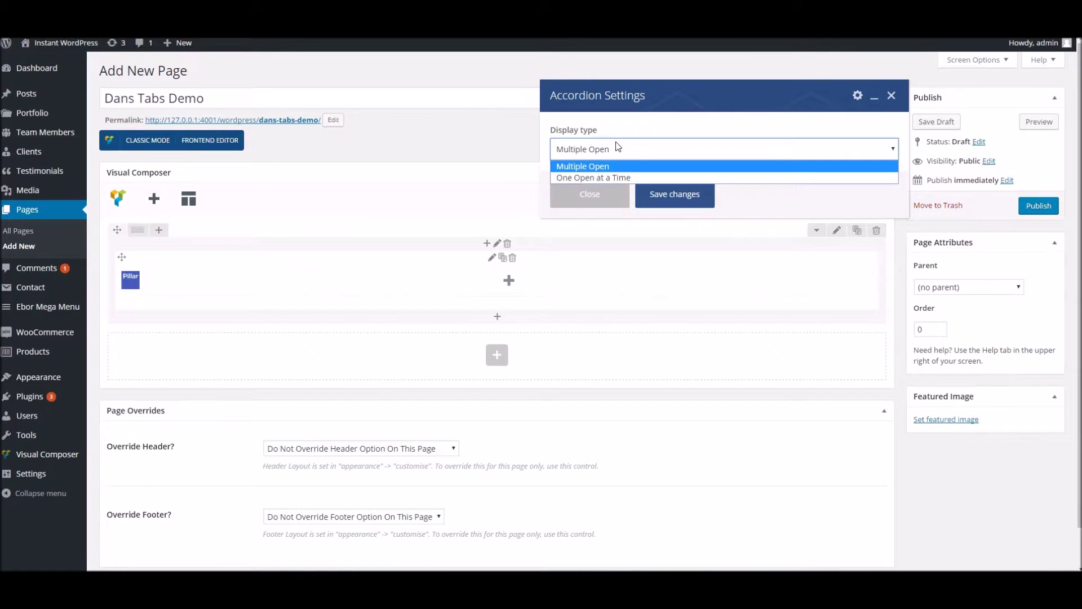
pyautogui.click(597, 177)
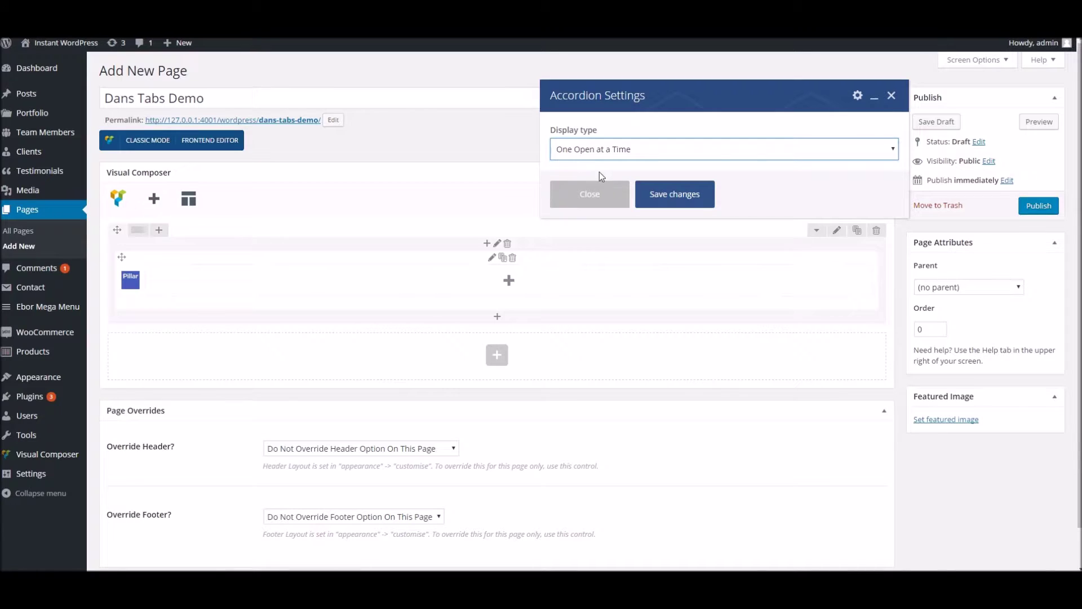
pyautogui.click(687, 203)
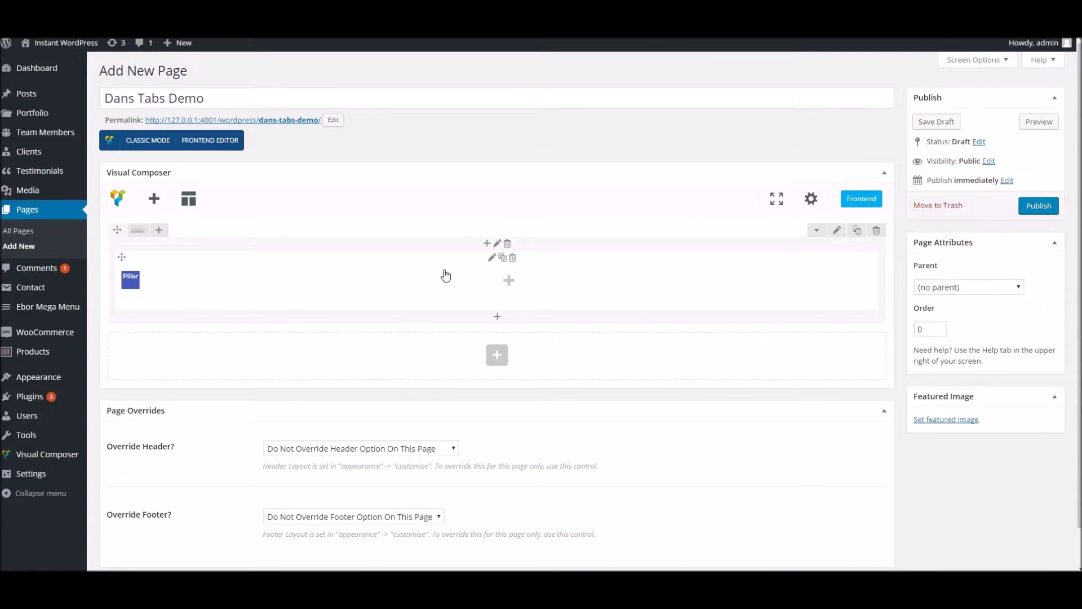
# - Add an Accordion Content item inside the accordion and title it "Accordian"
pyautogui.click(507, 280)
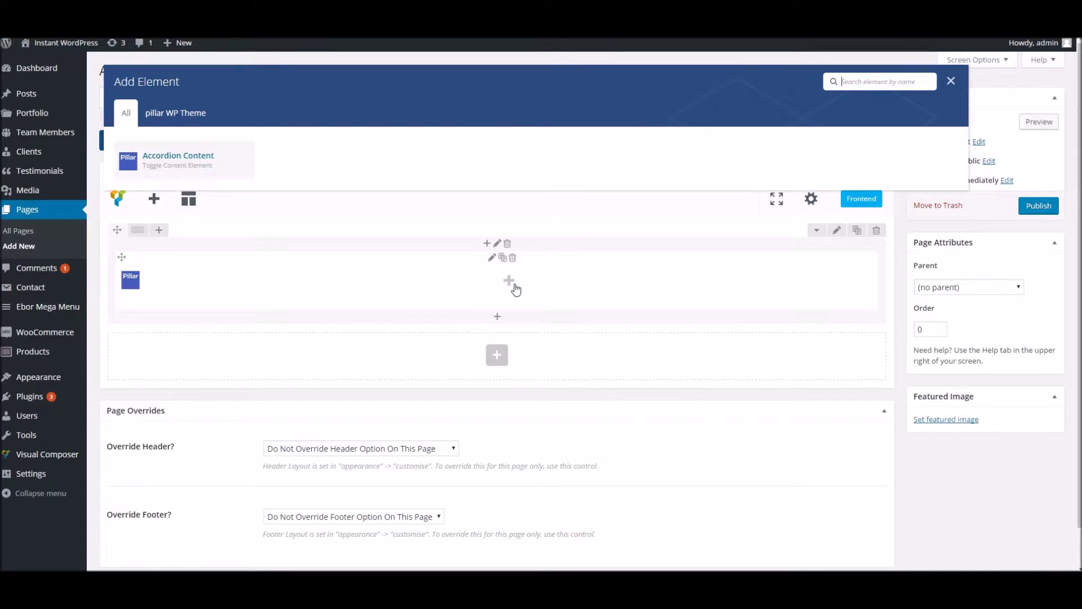
pyautogui.click(197, 160)
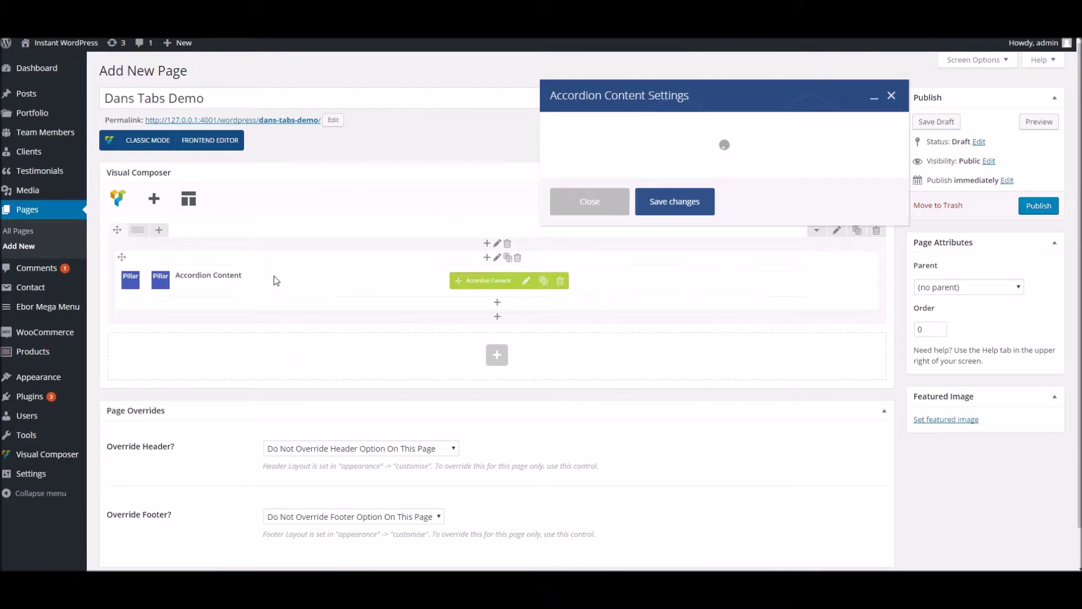
pyautogui.click(713, 286)
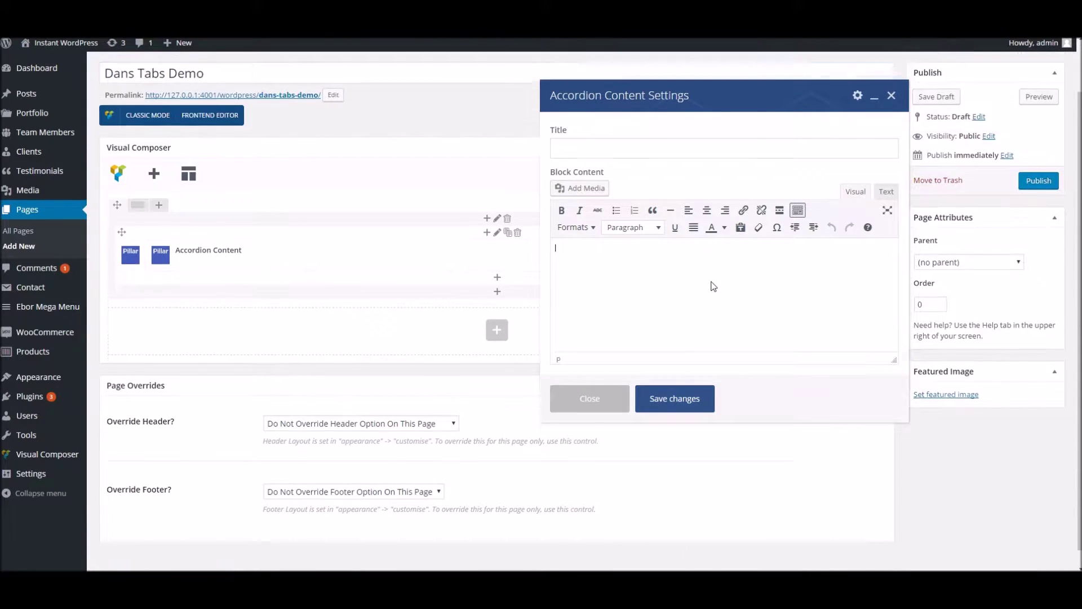
pyautogui.click(619, 147)
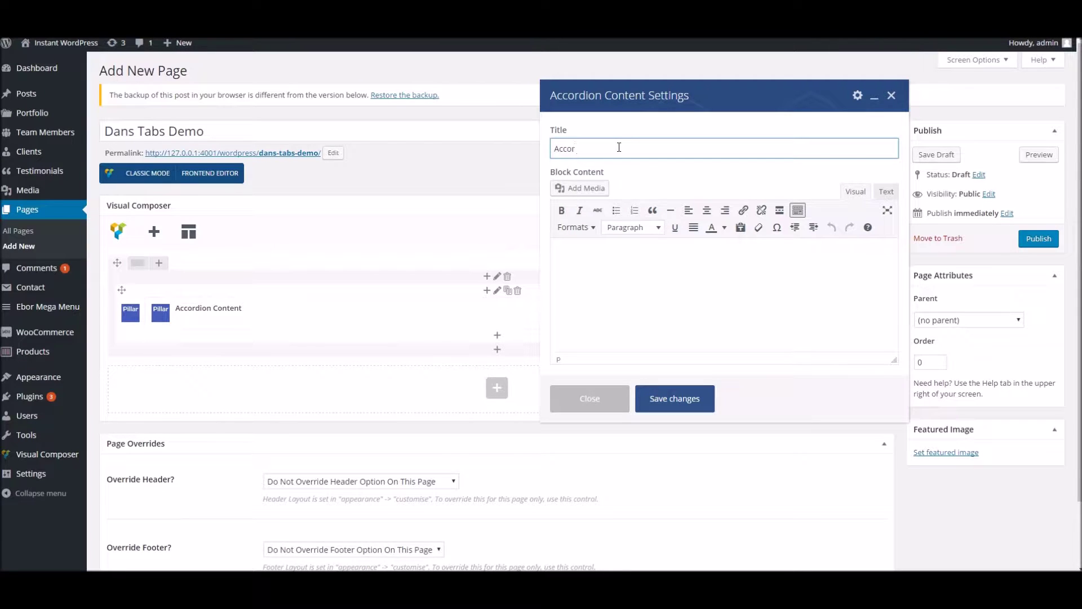
pyautogui.write('Accordian')
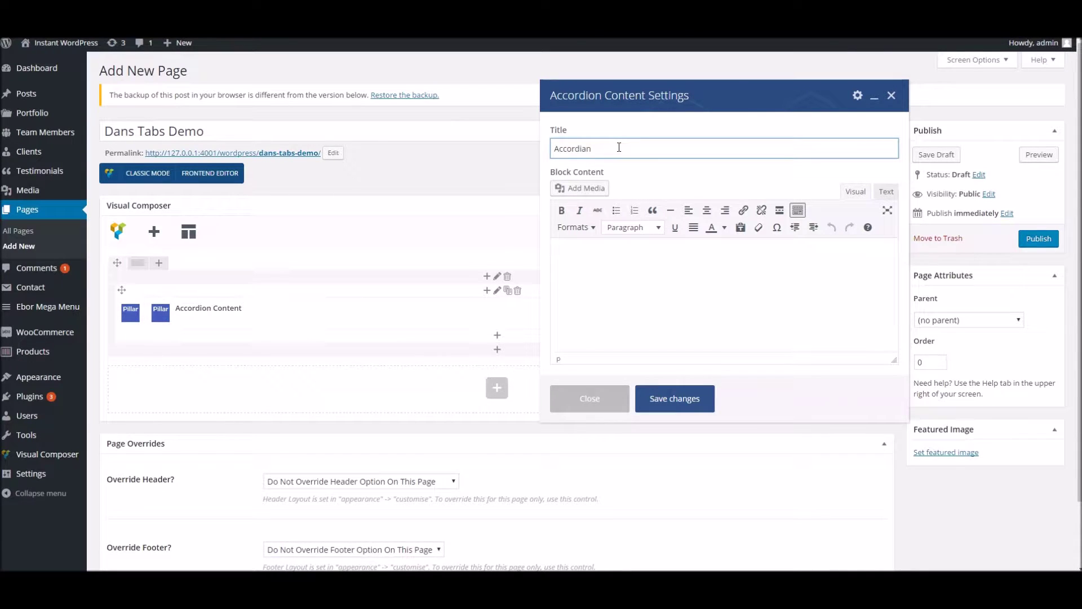
# - Copy filler text from the dummy-text generator into the accordion item's block content and save the item
pyautogui.click(693, 315)
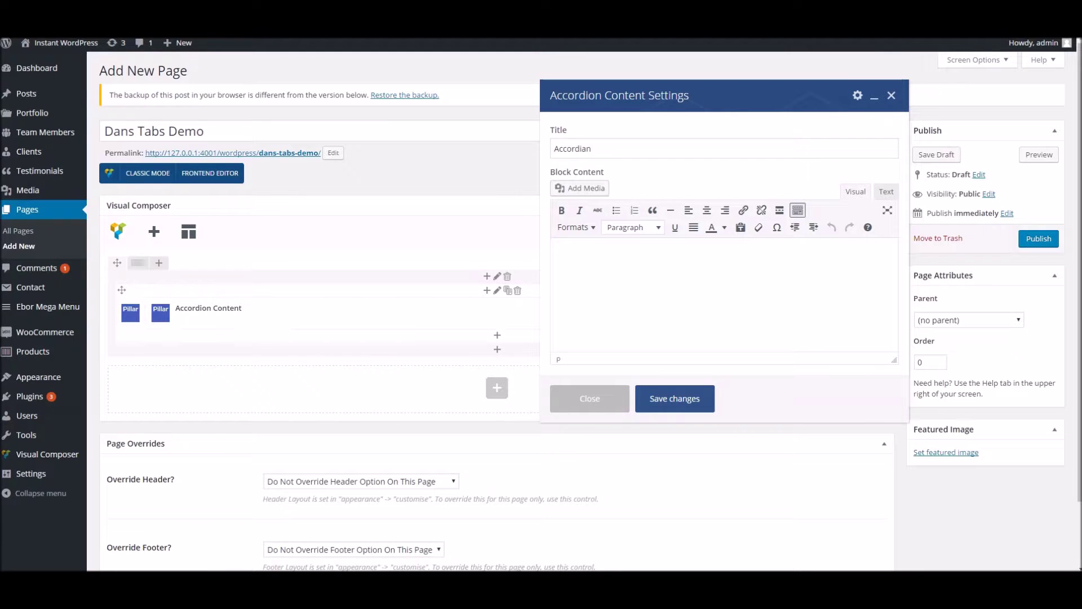
pyautogui.click(783, 35)
pyautogui.click(748, 136)
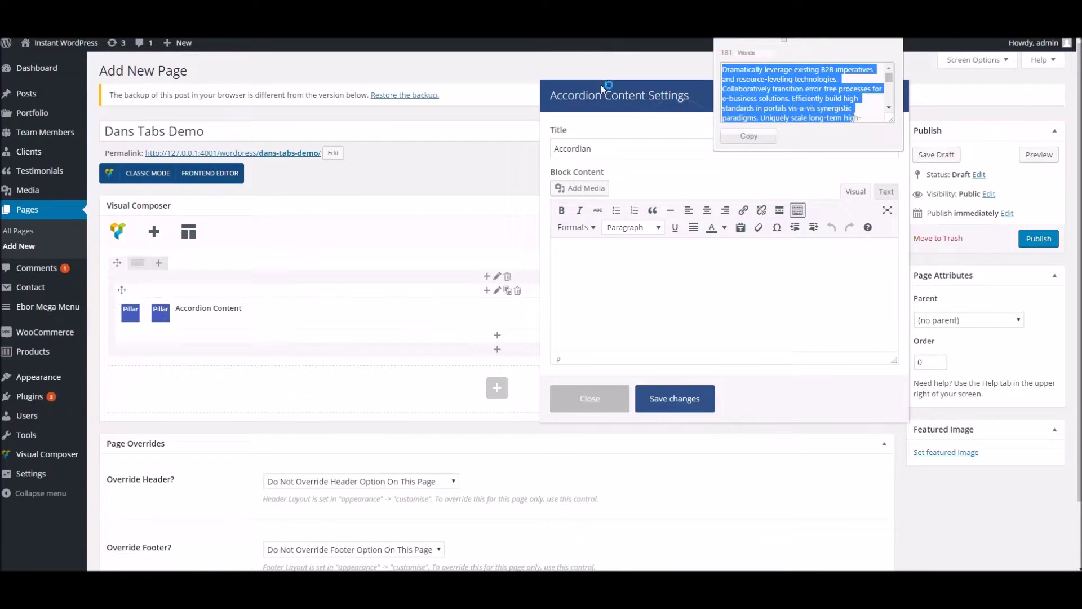
pyautogui.click(628, 313)
pyautogui.hotkey('ctrl', 'v')
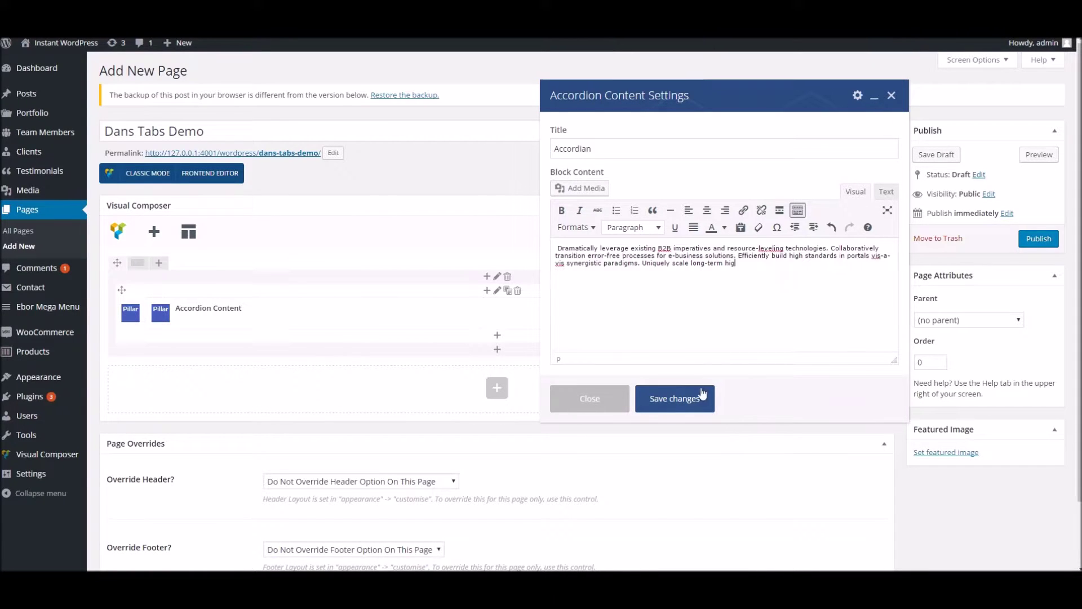
pyautogui.click(657, 397)
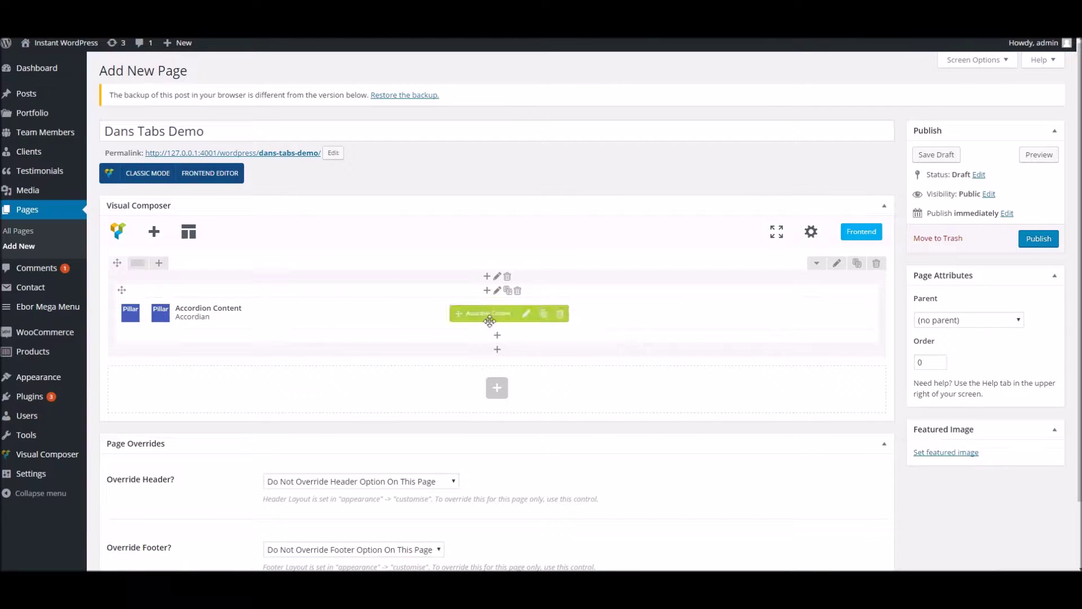
# - Publish the page, view it live through its permalink, and return to the page editor
pyautogui.click(1037, 238)
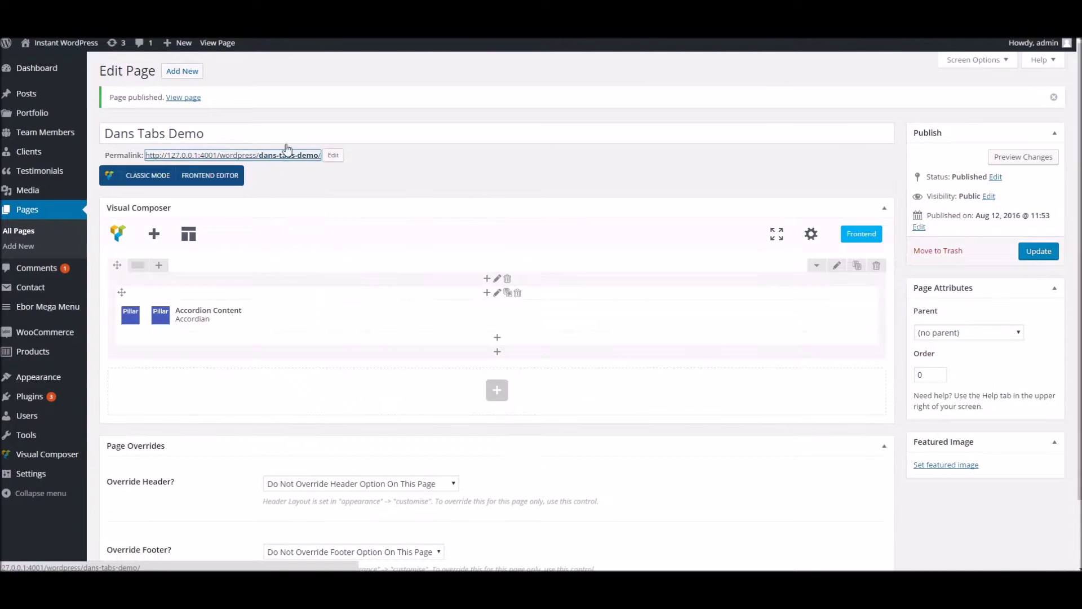
pyautogui.click(285, 156)
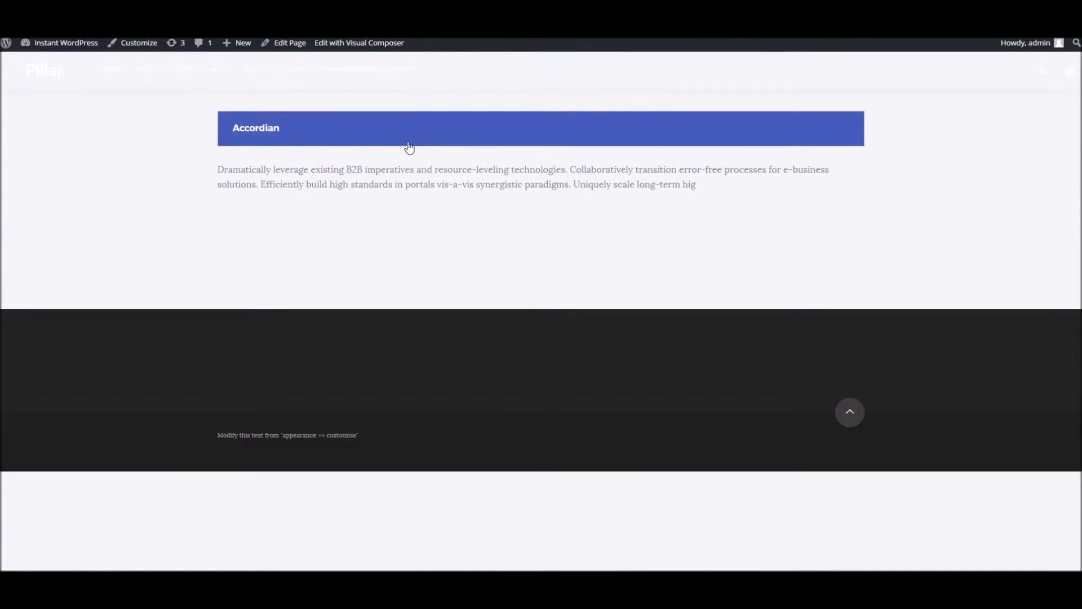
pyautogui.click(289, 43)
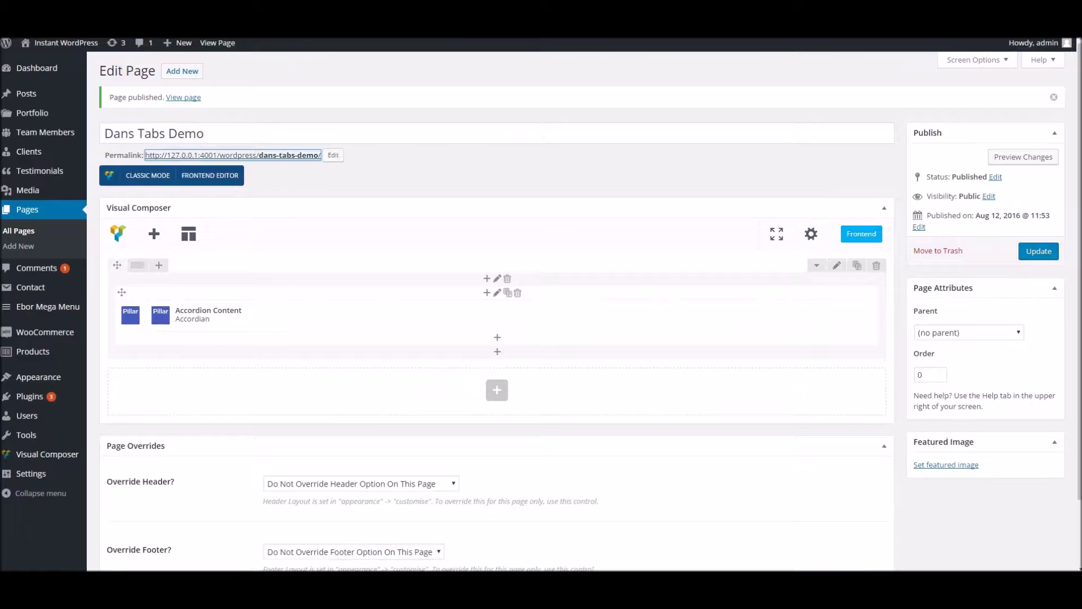
# - Set the page's header override to Standard Header, No Top Bar
pyautogui.scroll(-2, 415, 338)
pyautogui.click(382, 406)
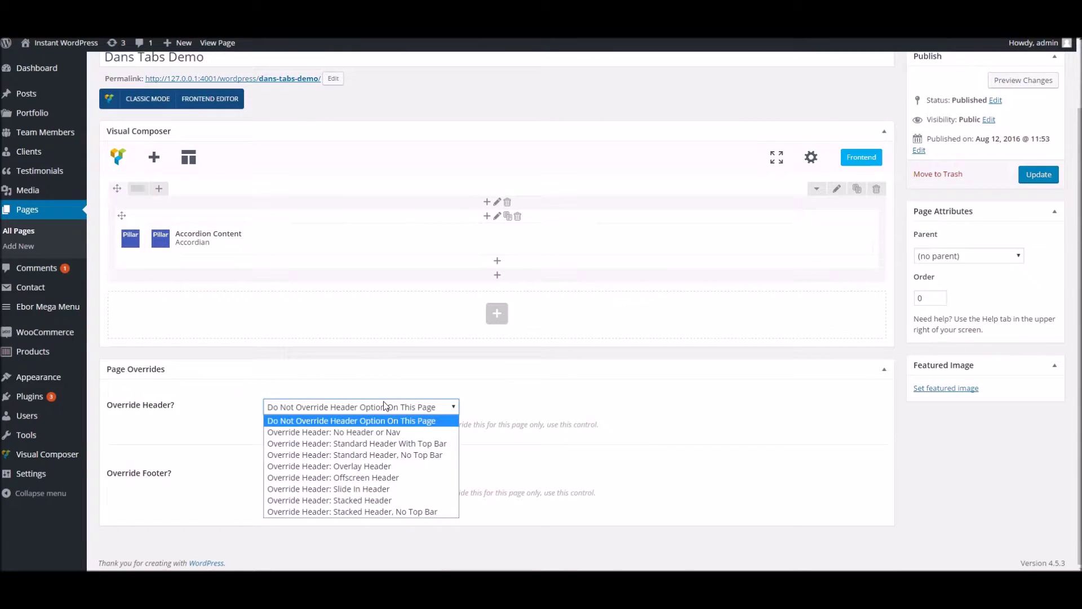
pyautogui.click(398, 459)
pyautogui.scroll(2, 406, 457)
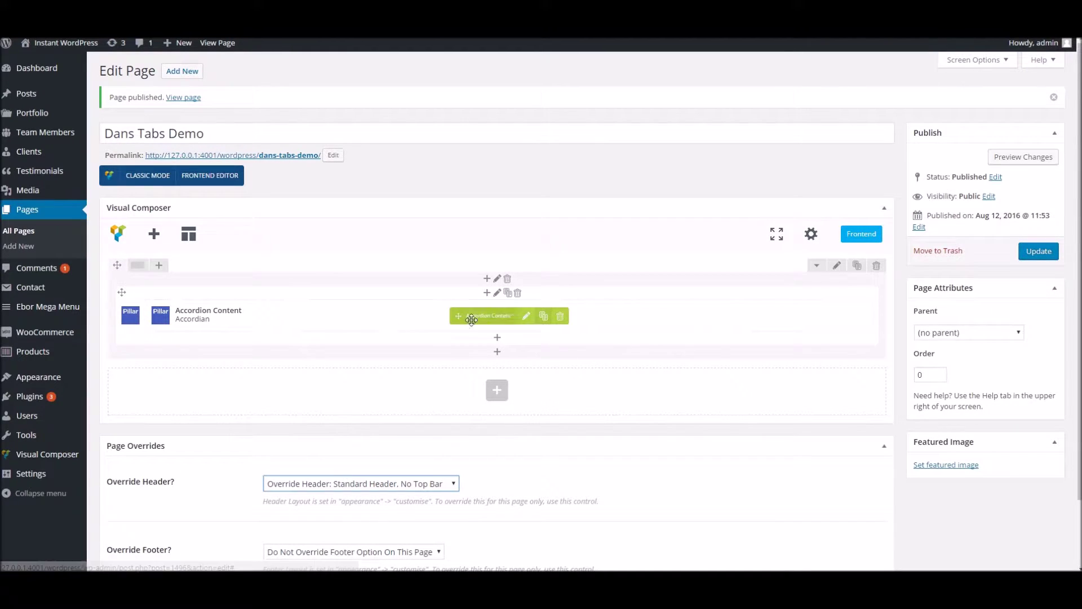
# - Duplicate the accordion content item and retitle the copy "Accordian 2"
pyautogui.click(544, 320)
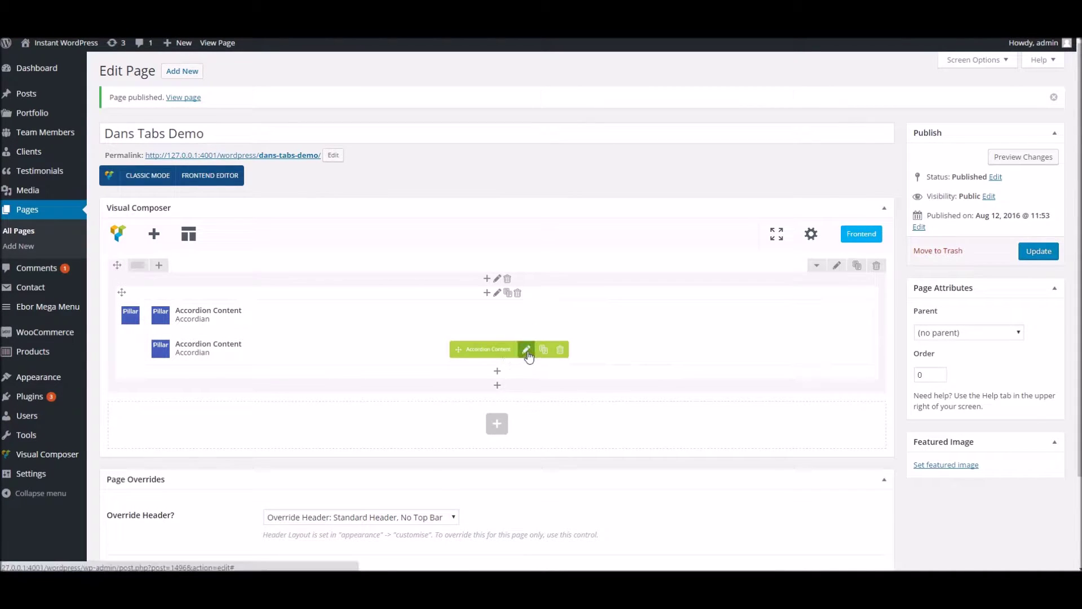
pyautogui.click(527, 350)
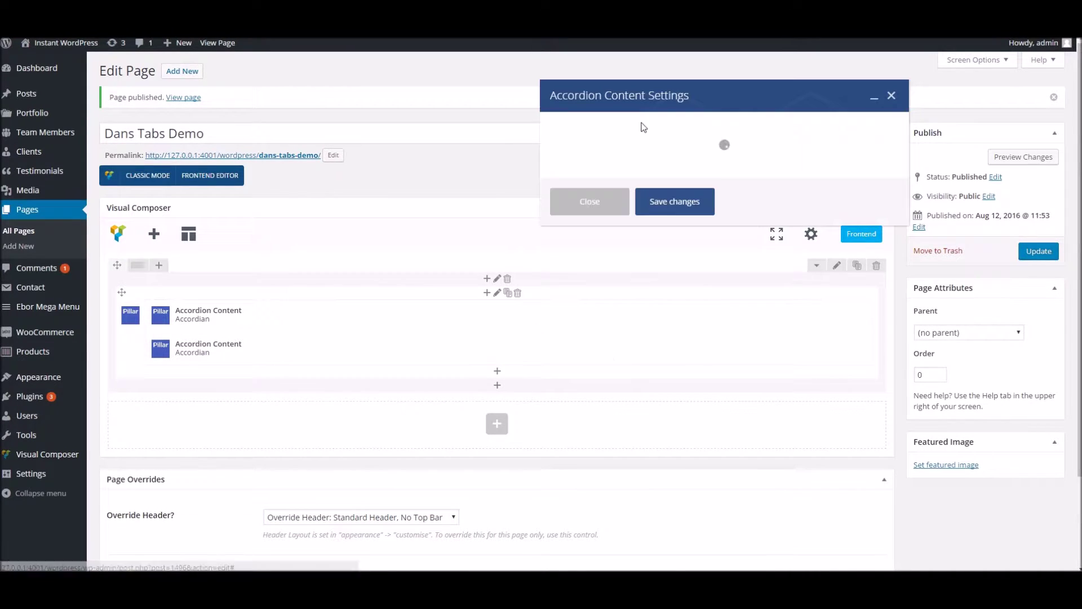
pyautogui.click(632, 147)
pyautogui.write('2')
pyautogui.click(697, 401)
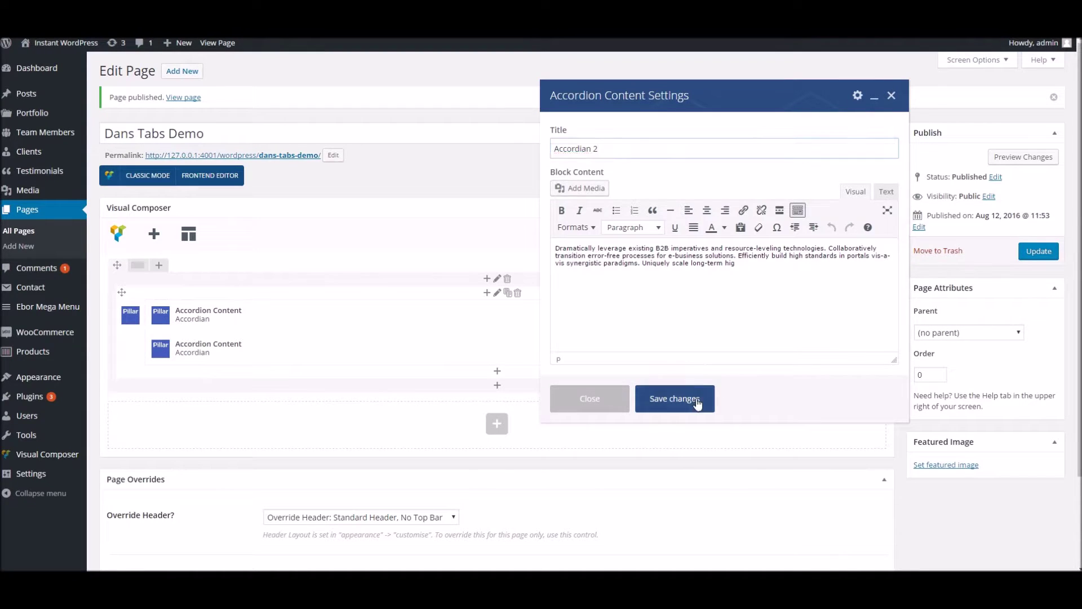
# - Update the page and reload its live view in the browser
pyautogui.click(1037, 251)
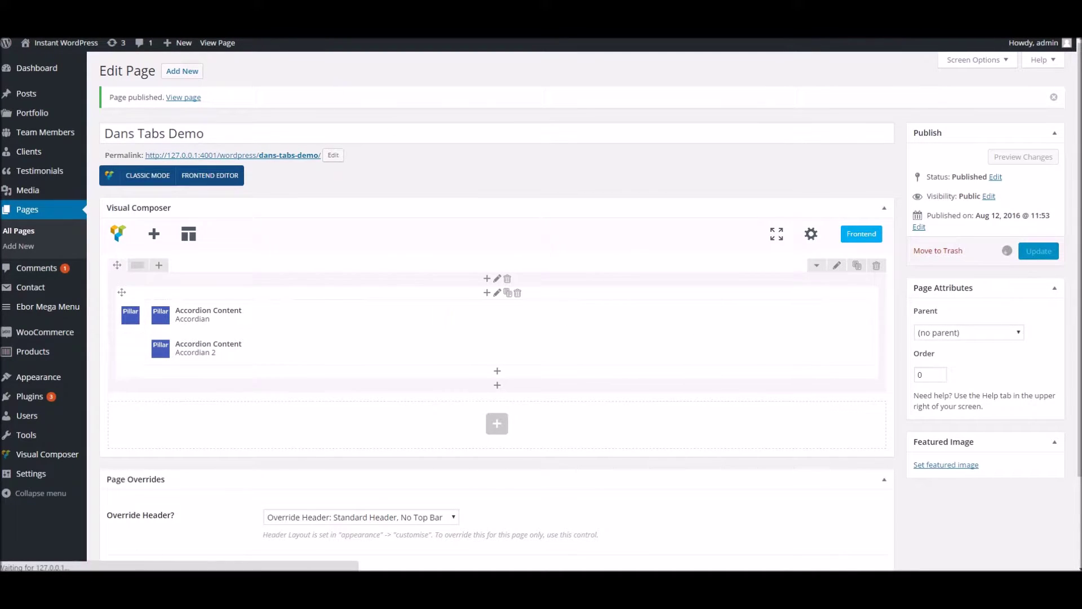
pyautogui.click(316, 31)
pyautogui.rightClick(309, 32)
pyautogui.click(327, 54)
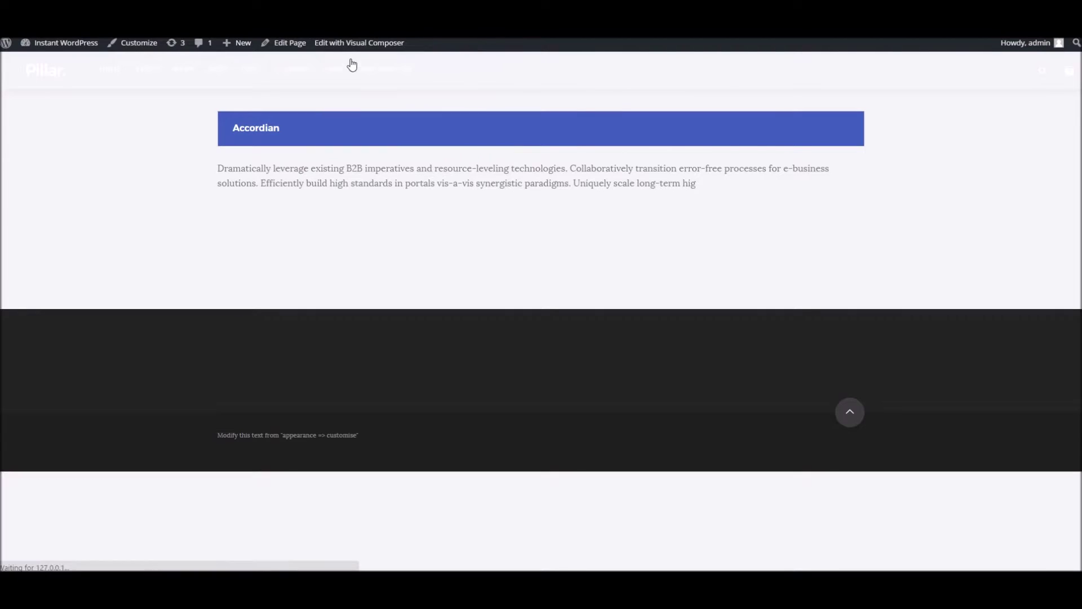
pyautogui.moveTo(352, 71)
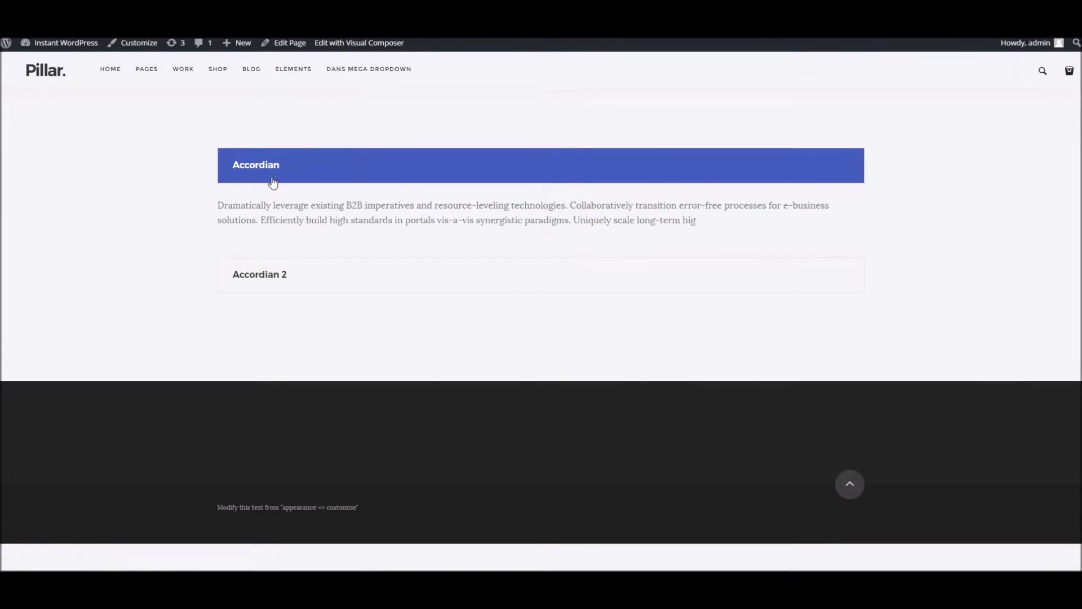
# - Test the live accordion by alternately opening the Accordian 2 and Accordian items several times
pyautogui.click(251, 280)
pyautogui.click(258, 167)
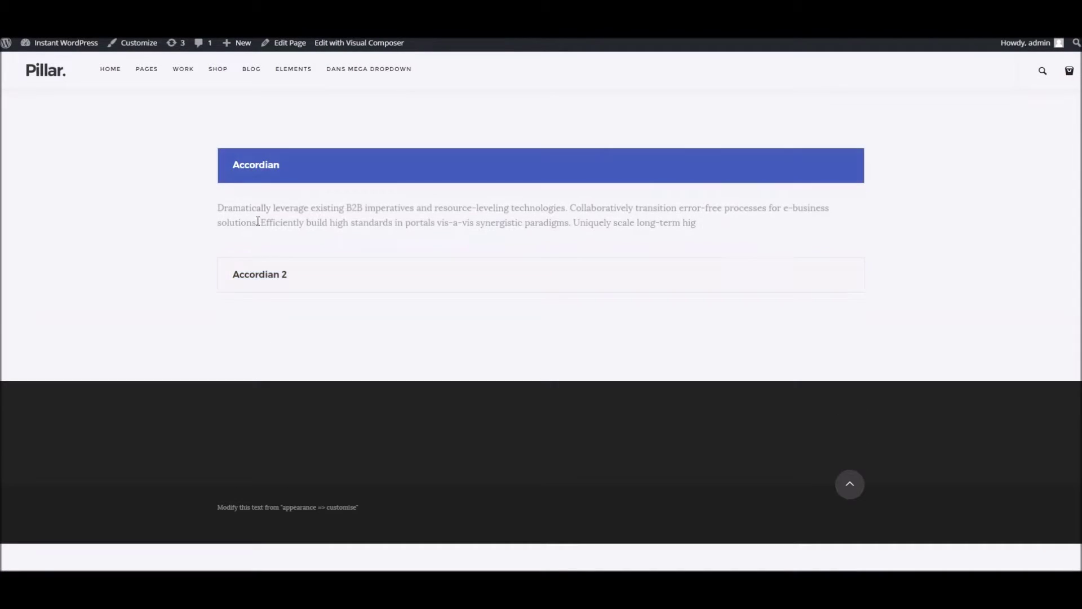
pyautogui.click(258, 272)
pyautogui.click(295, 170)
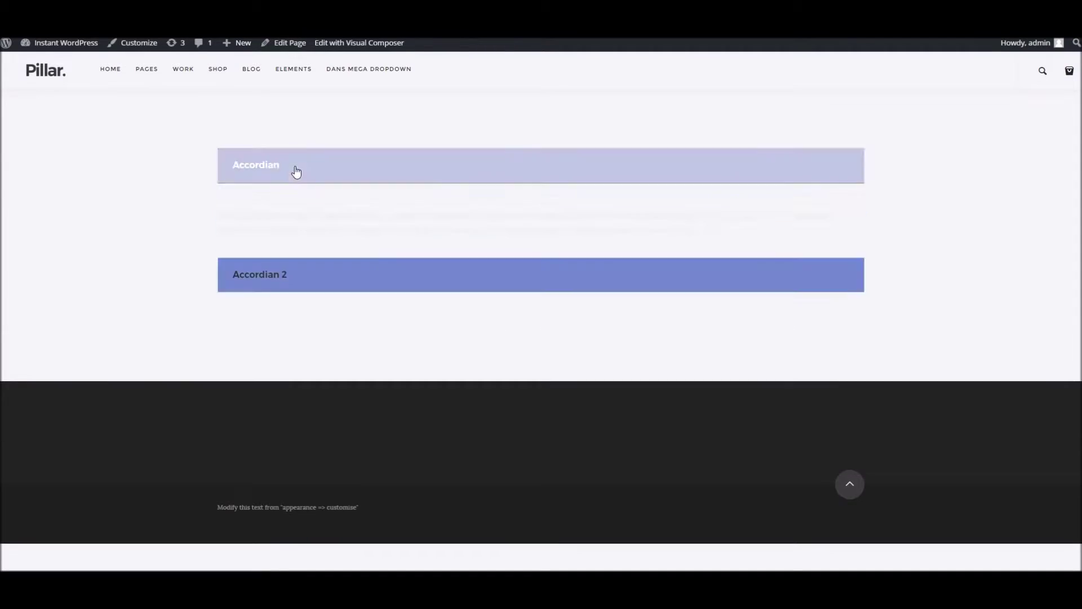
pyautogui.click(283, 273)
pyautogui.click(267, 165)
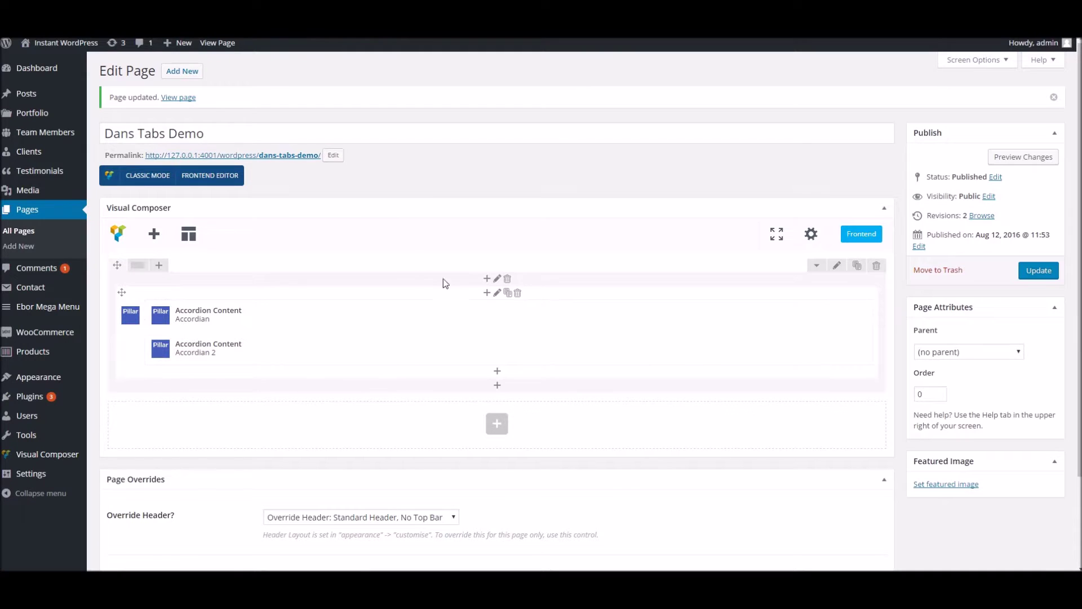
# - Change the accordion's display type to allow several items open at once, save it, update the page and reload its live view
pyautogui.click(497, 292)
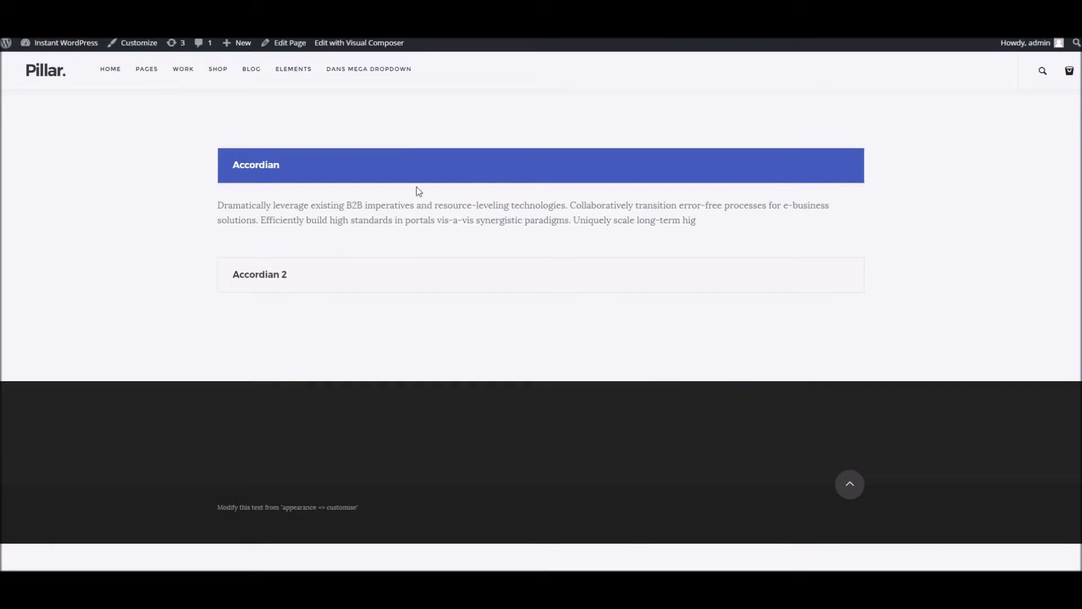
pyautogui.click(404, 283)
pyautogui.click(314, 163)
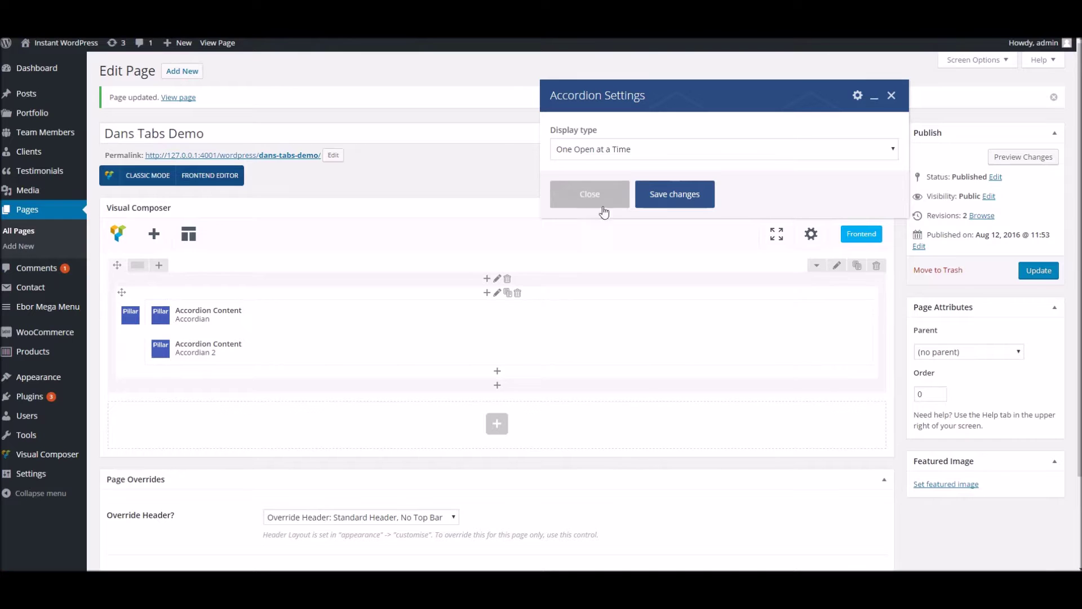
pyautogui.click(621, 150)
pyautogui.click(620, 165)
pyautogui.click(653, 196)
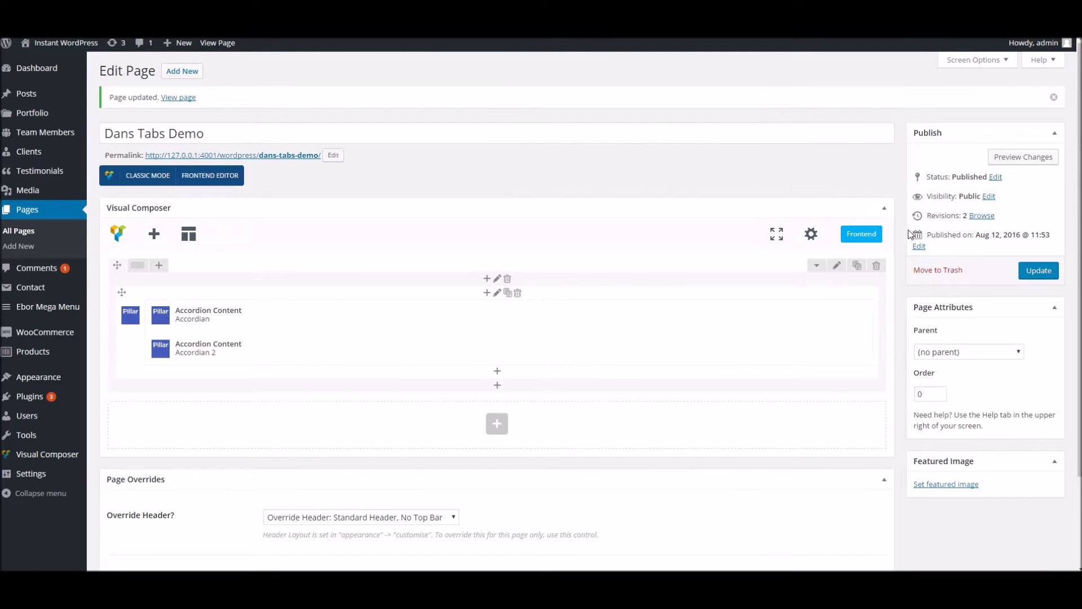
pyautogui.click(1021, 271)
pyautogui.click(299, 34)
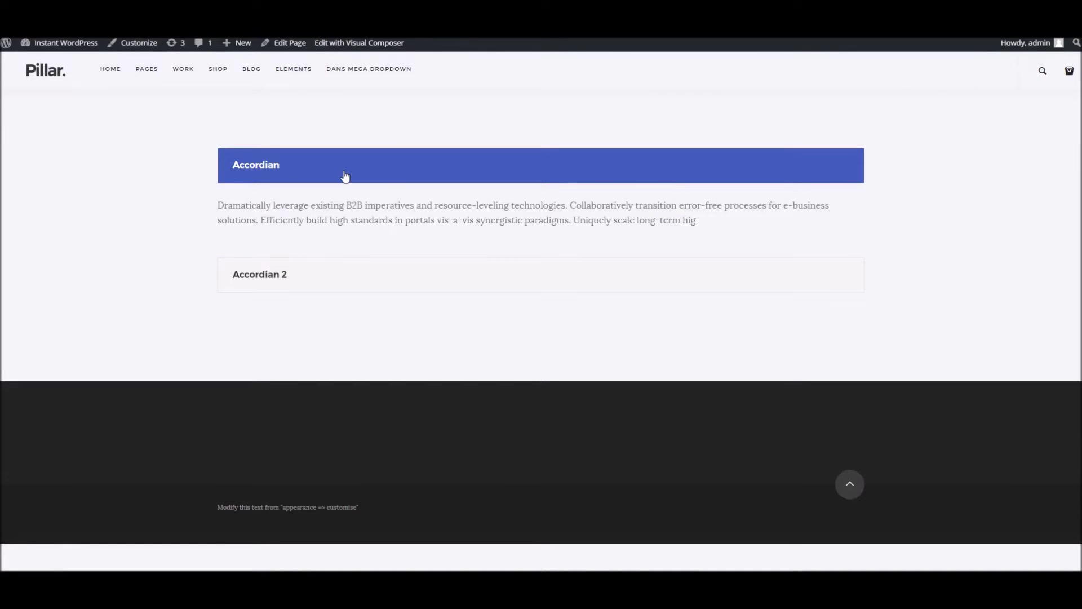
# - Test the live accordion by opening and closing the Accordian and Accordian 2 items independently of each other
pyautogui.click(278, 278)
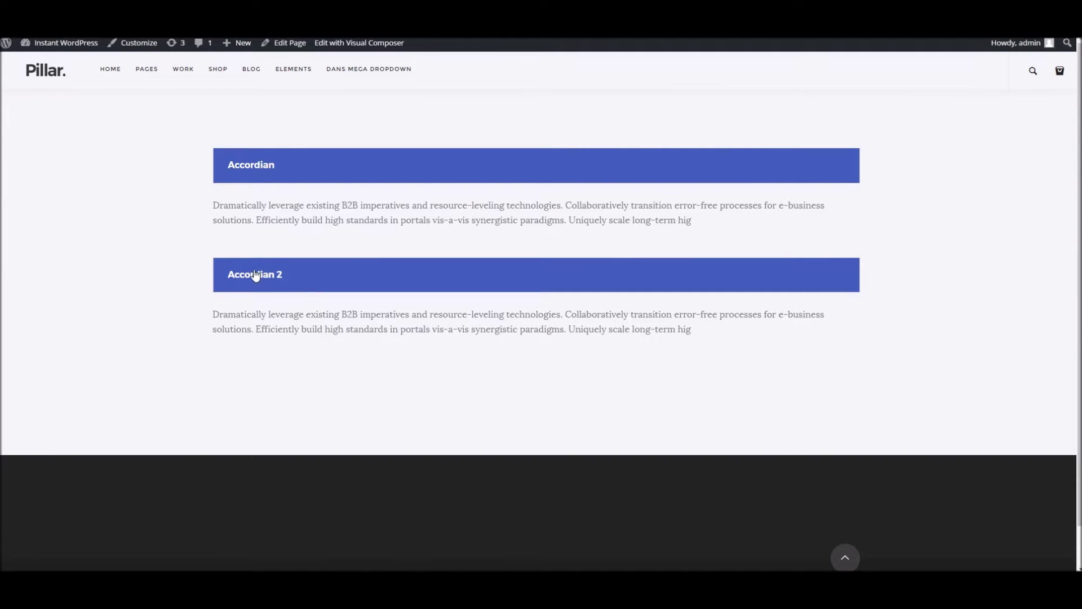
pyautogui.click(253, 275)
pyautogui.click(251, 177)
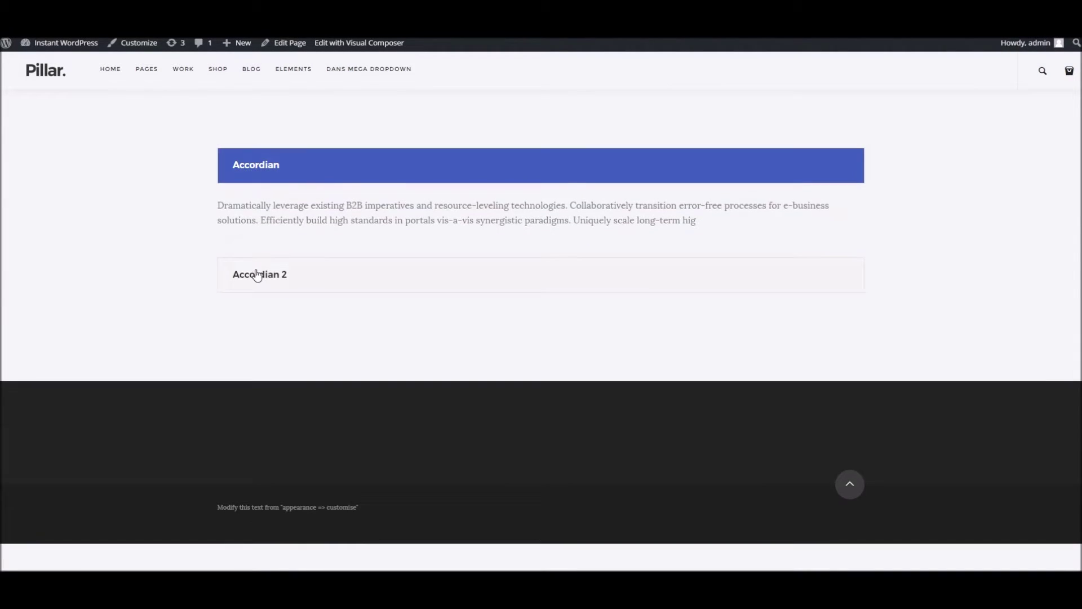
pyautogui.click(253, 274)
pyautogui.click(259, 179)
pyautogui.click(261, 204)
pyautogui.click(263, 181)
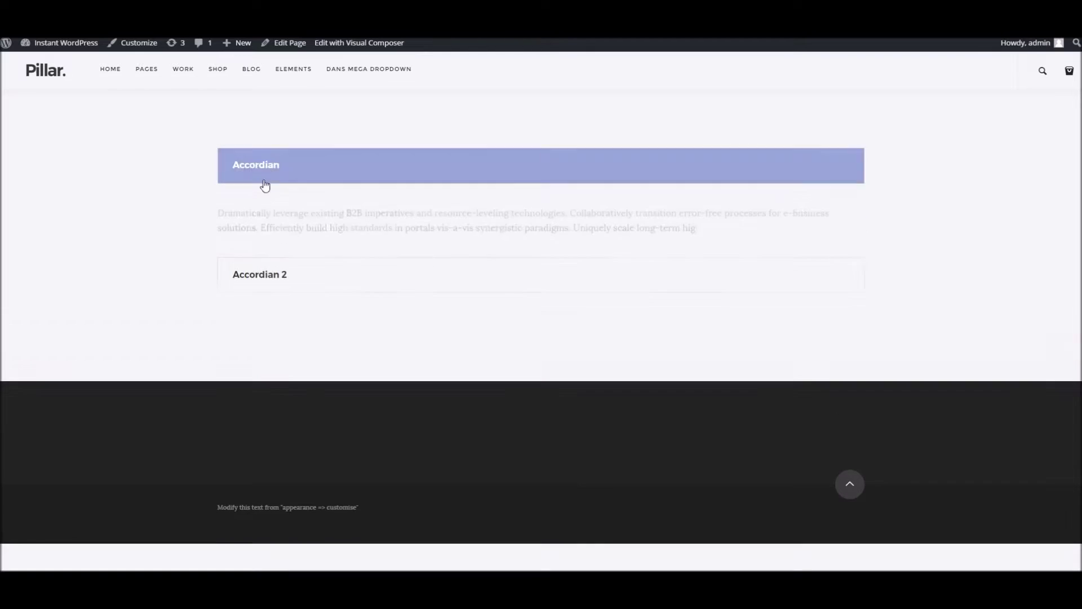
pyautogui.click(261, 271)
pyautogui.click(273, 165)
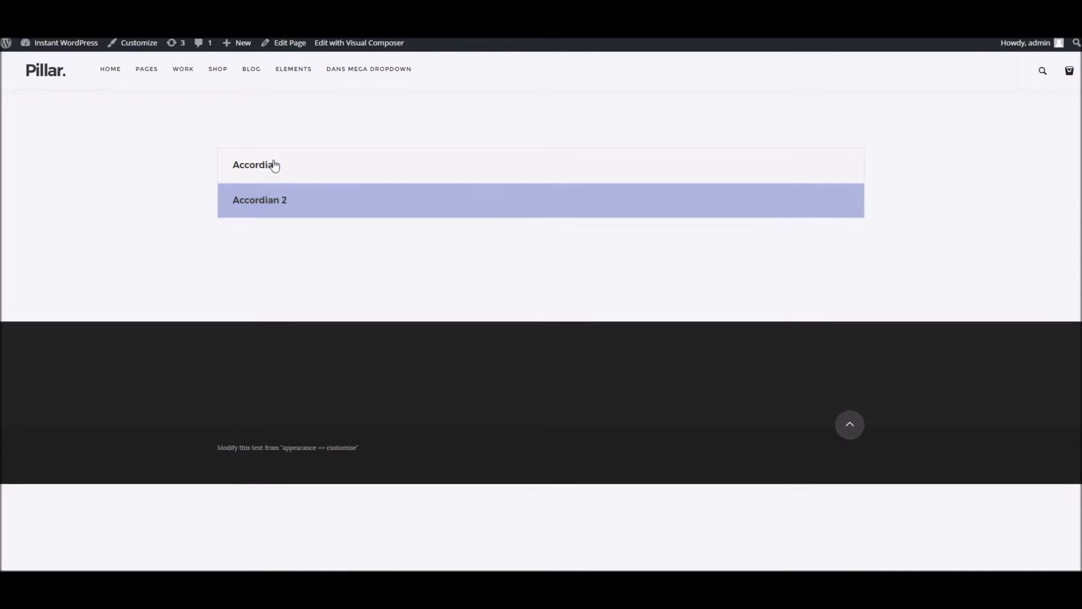
pyautogui.click(265, 272)
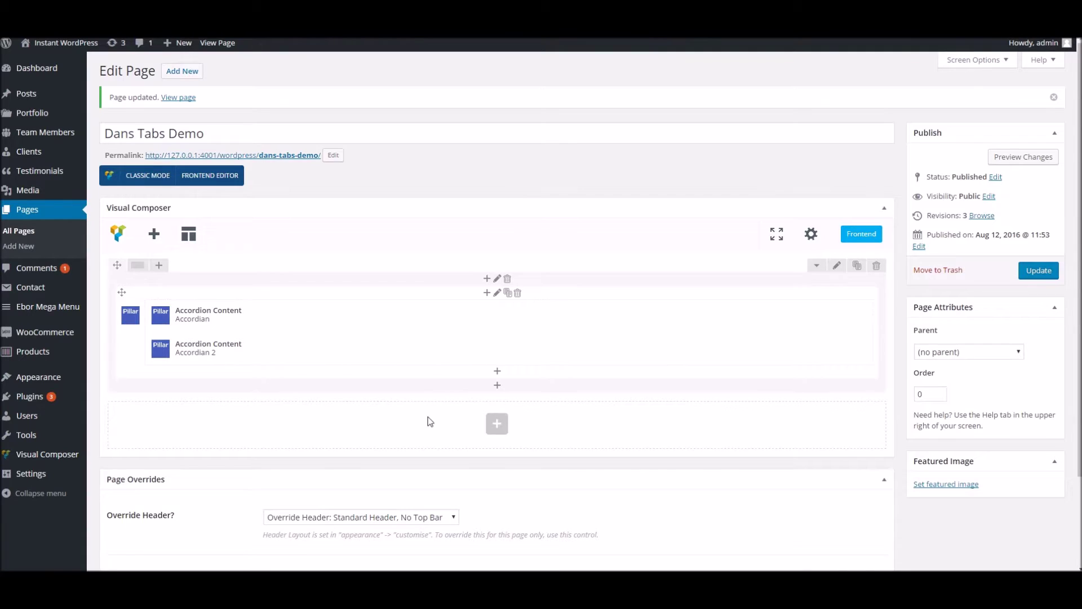
# - Add a Pillar Tabs element in a new row with the display type Hollow Button Tabs
pyautogui.click(497, 423)
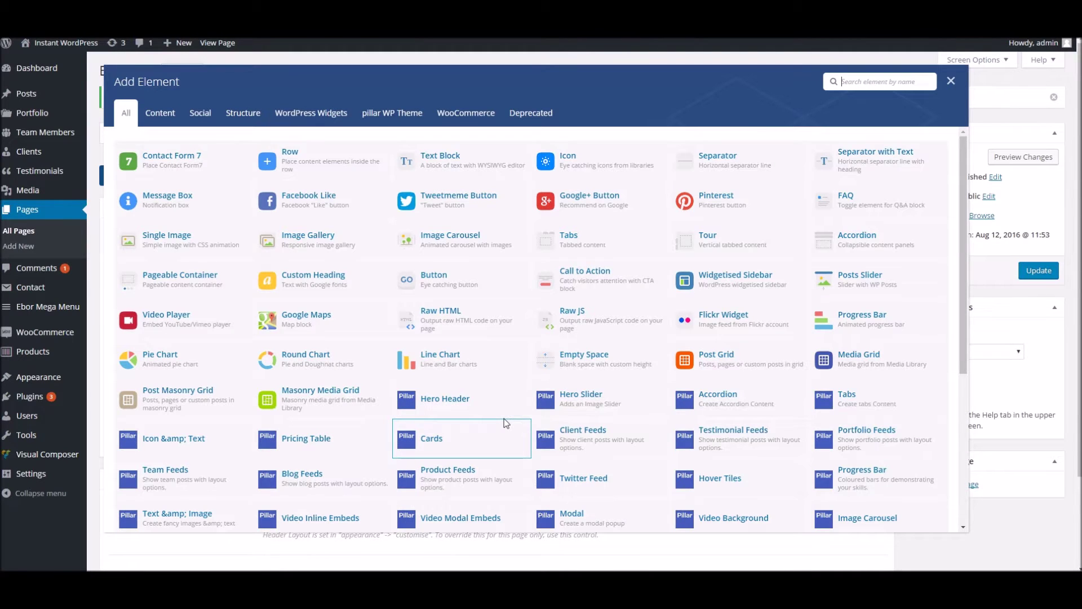
pyautogui.click(828, 404)
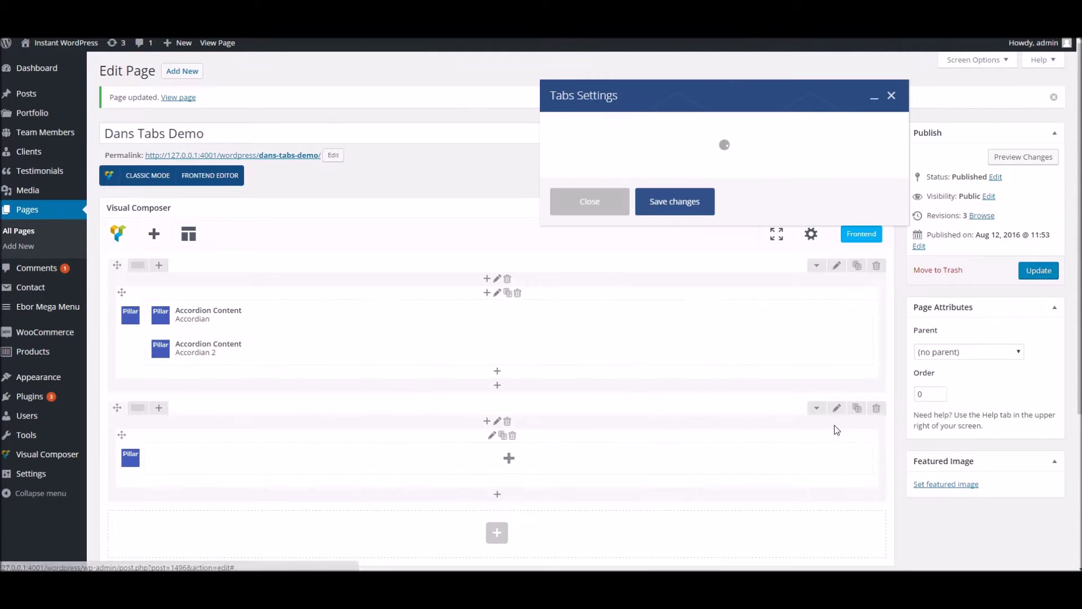
pyautogui.click(630, 150)
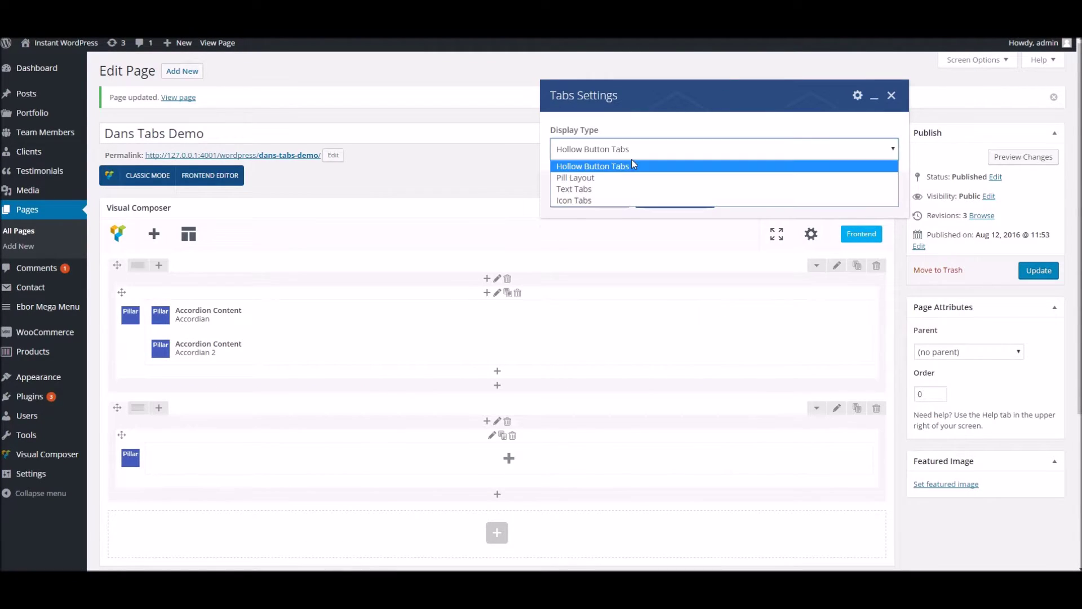
pyautogui.click(577, 165)
pyautogui.click(668, 197)
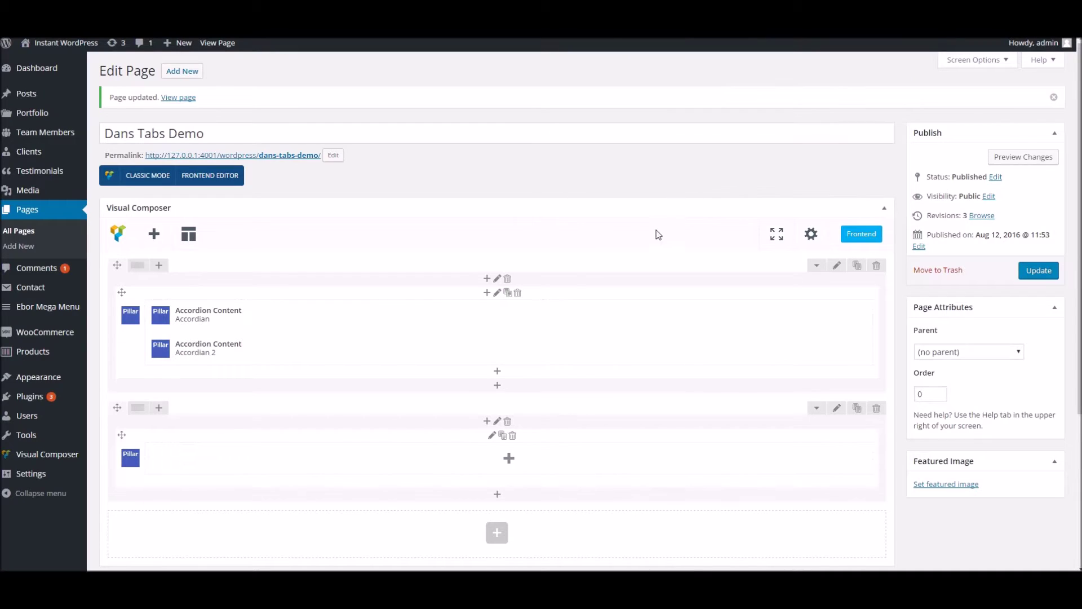
# - Add a Tabs Content item titled "Tab 1" and fill its block content with the "Dramatically leverage existing B2B imperatives" sample paragraph
pyautogui.click(509, 459)
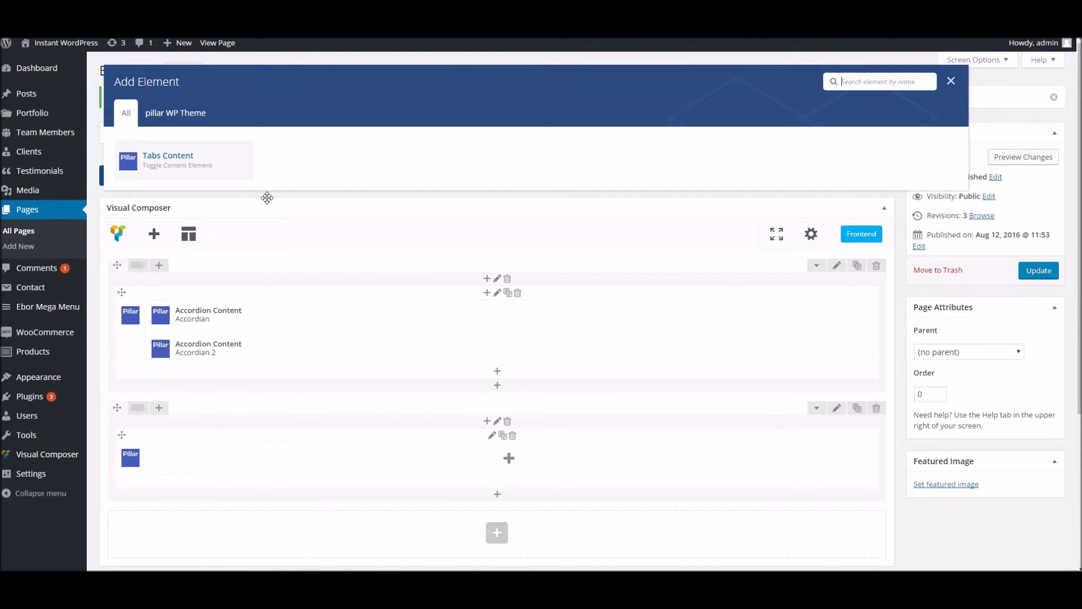
pyautogui.click(212, 168)
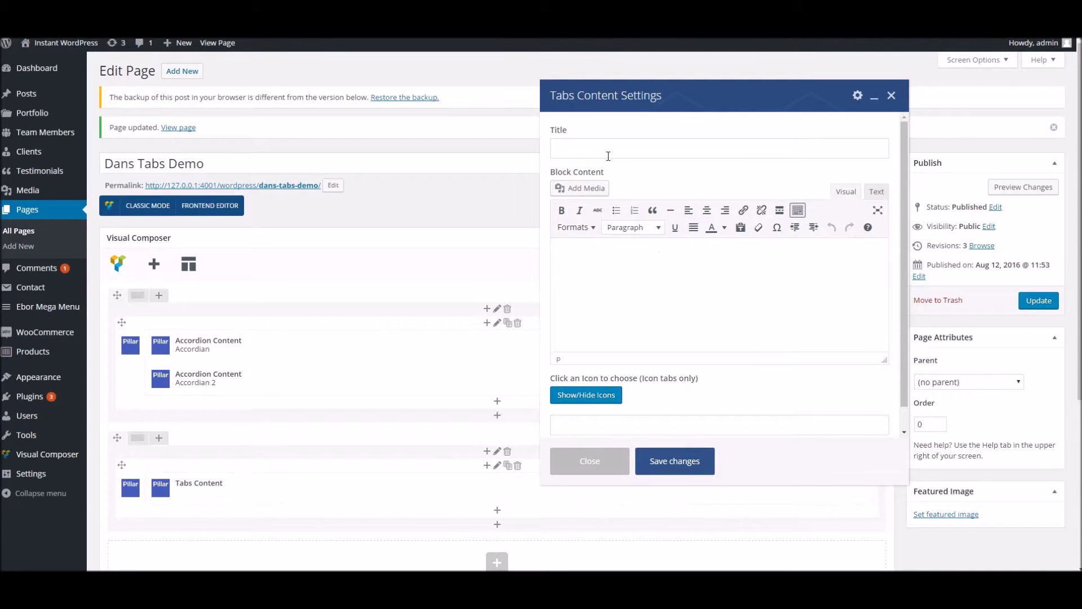
pyautogui.click(608, 156)
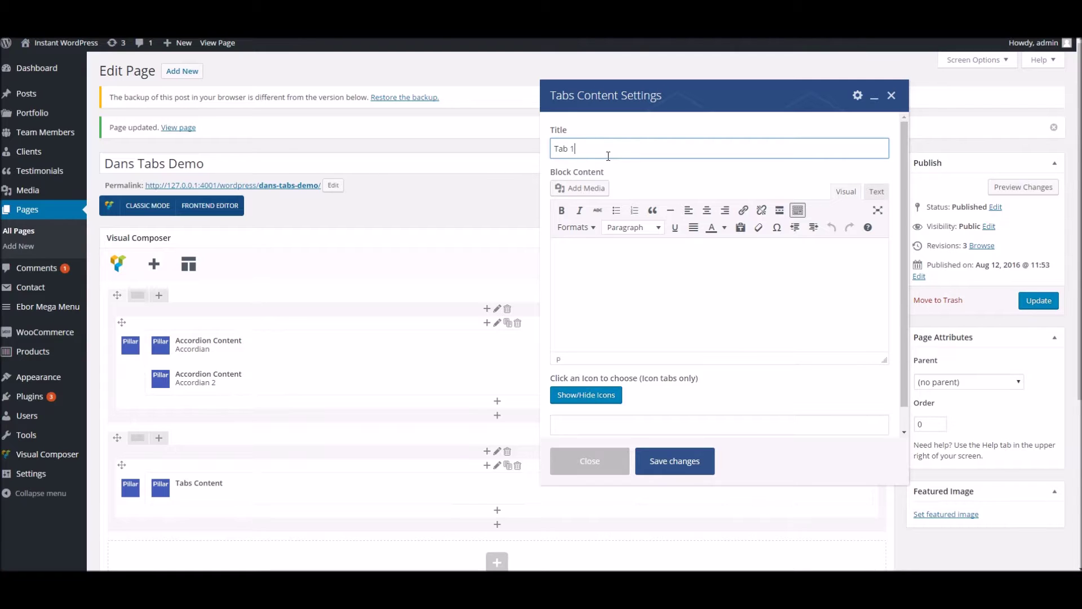
pyautogui.click(608, 279)
pyautogui.write('Dramatically leverage existing B2B imperatives and resource-leveling technologies. Collaboratively transition error-free processes for e-business solutions. Efficiently build high standards in portals vis-a-vis synergistic paradigms. Uniquely scale long-term hig')
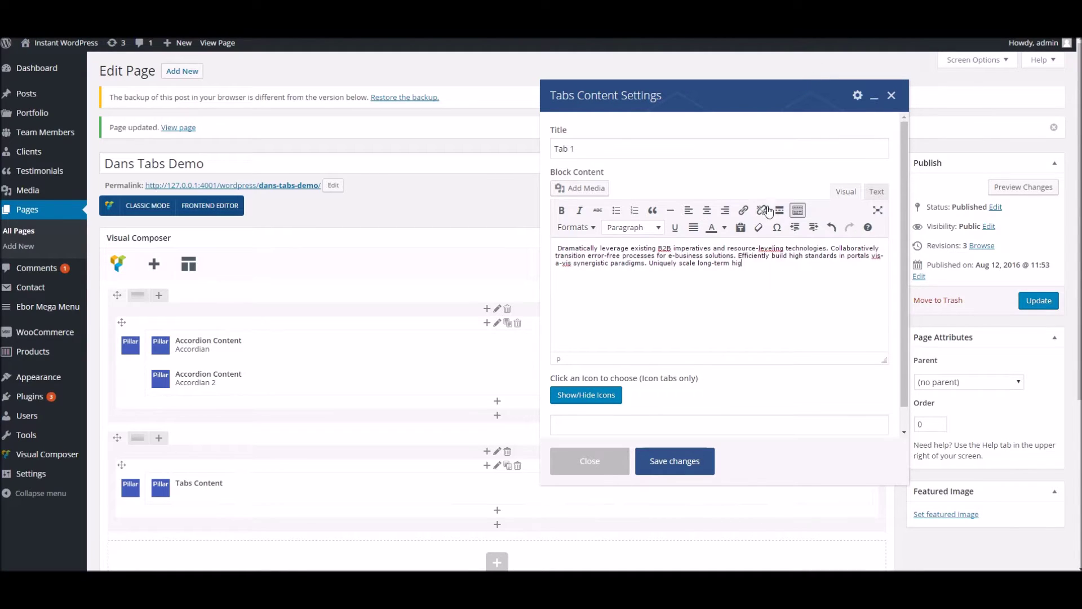
# - Assign the socicon-bebo icon to the Tab 1 content, save it and update the page
pyautogui.scroll(-1, 668, 284)
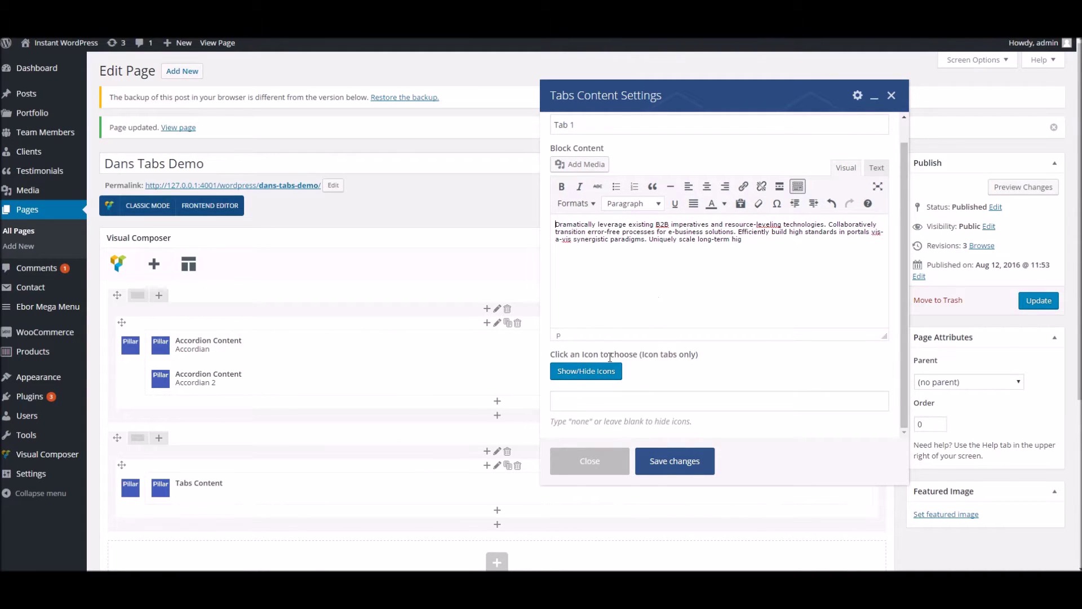
pyautogui.click(586, 372)
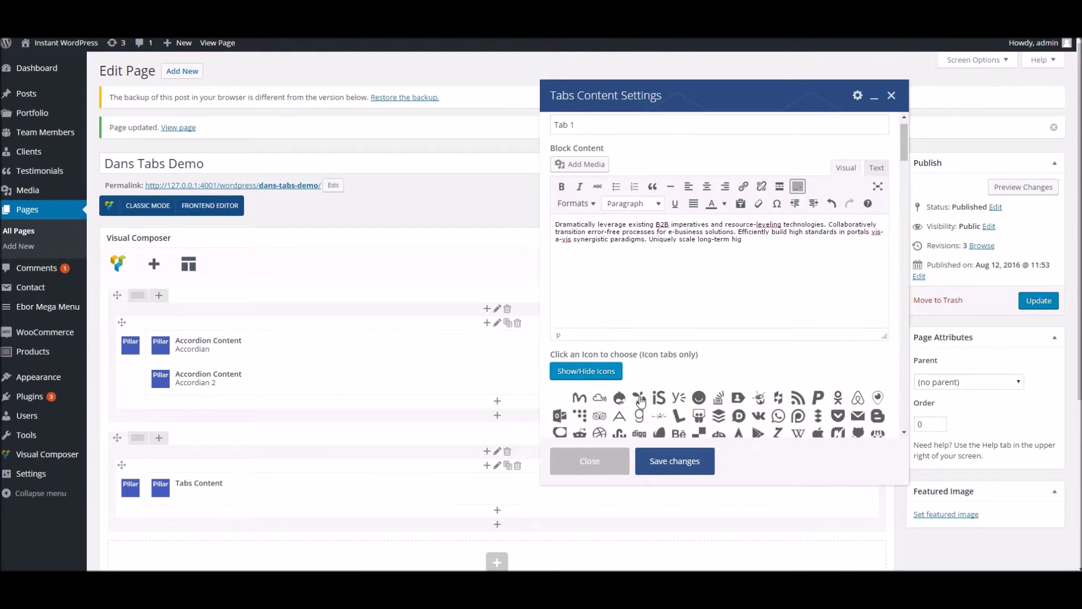
pyautogui.scroll(-3, 618, 279)
pyautogui.click(618, 280)
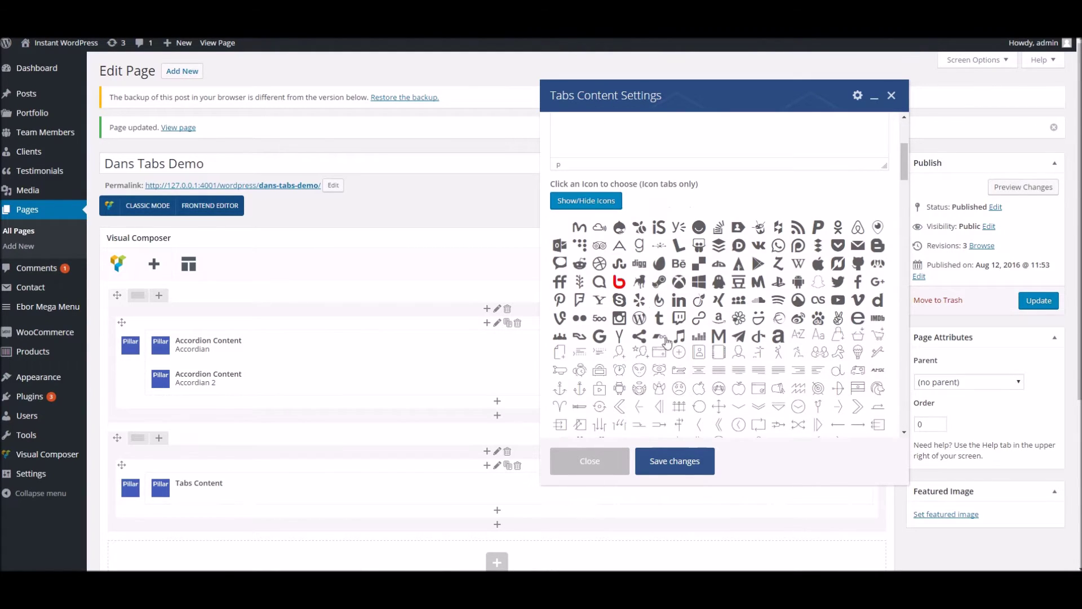
pyautogui.click(673, 460)
pyautogui.click(1047, 301)
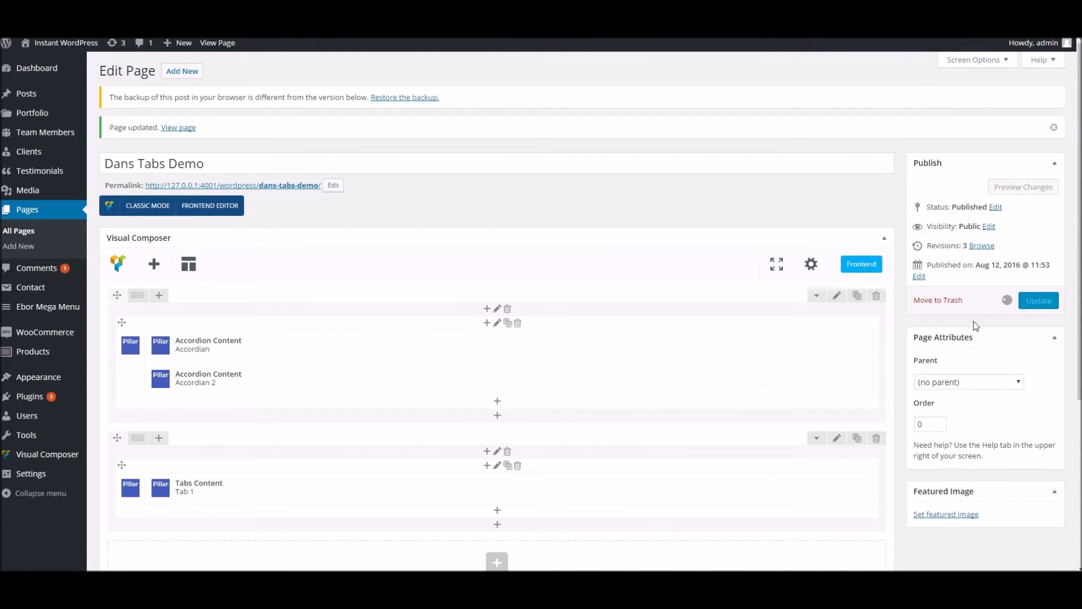
pyautogui.click(217, 43)
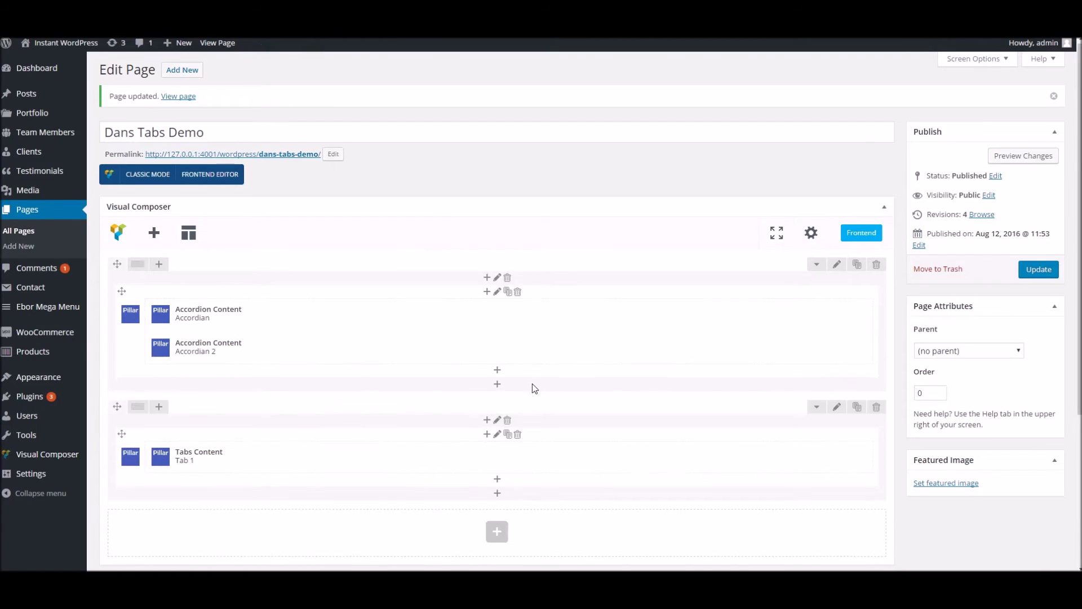
# - Duplicate the Tab 1 content item, retitle the copy "Tab 2" and update the page
pyautogui.scroll(-3, 532, 383)
pyautogui.click(538, 258)
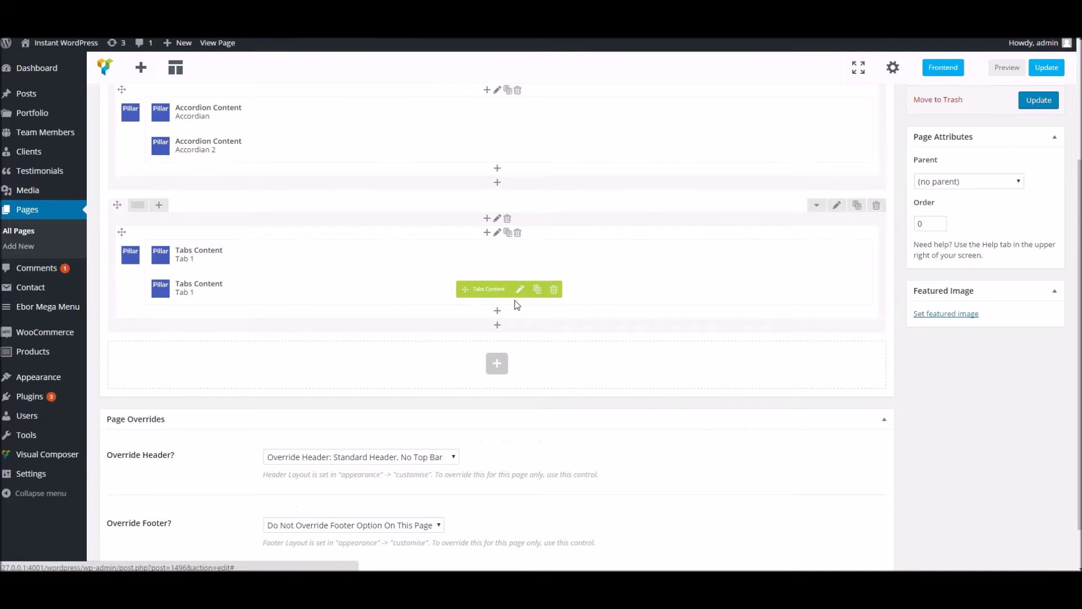
pyautogui.click(520, 289)
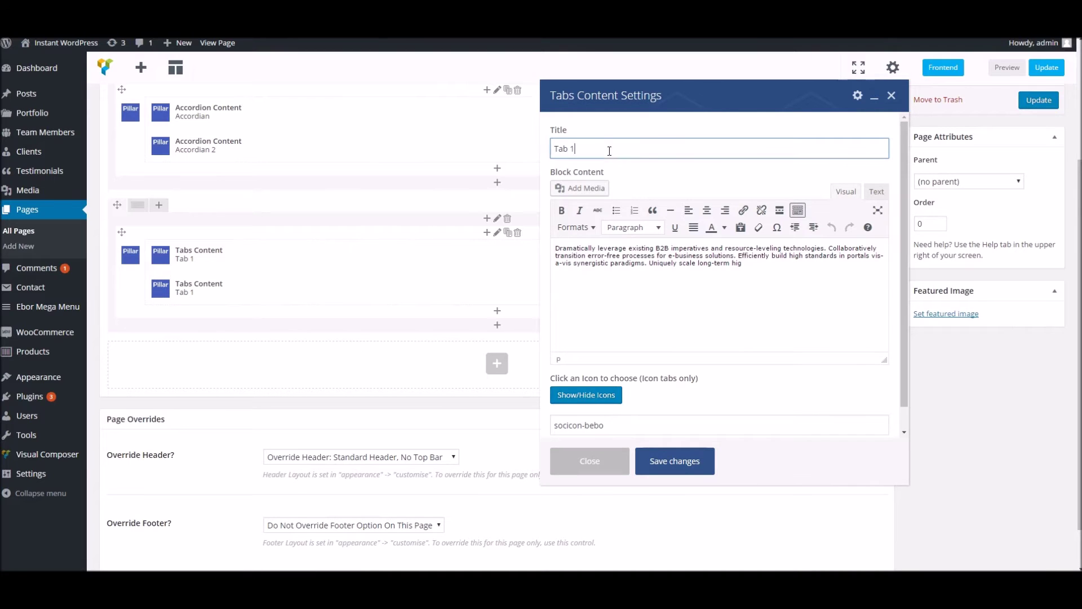
pyautogui.click(673, 463)
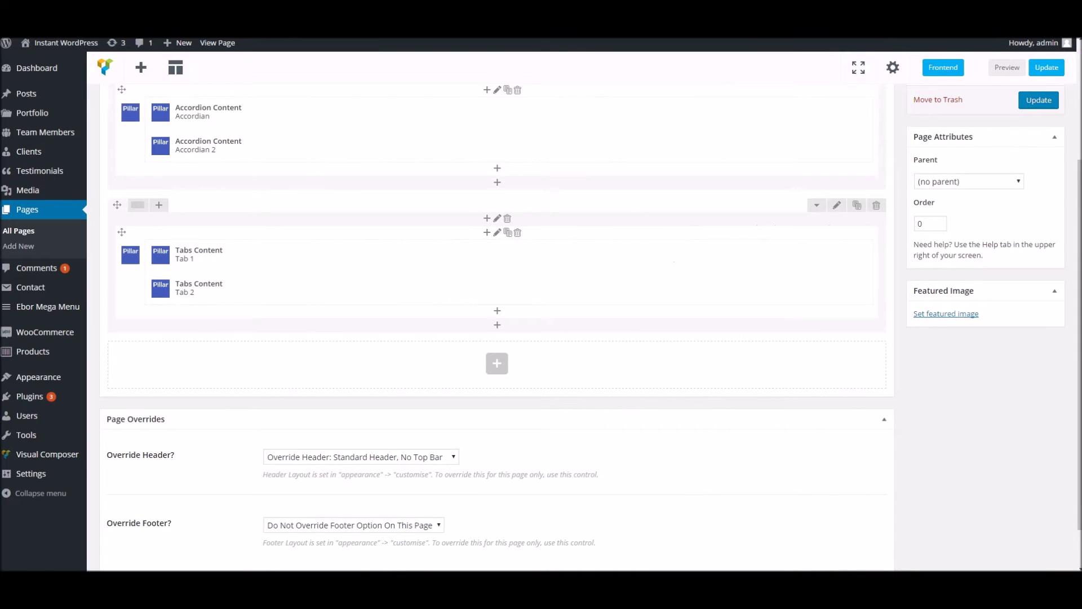
pyautogui.click(1047, 69)
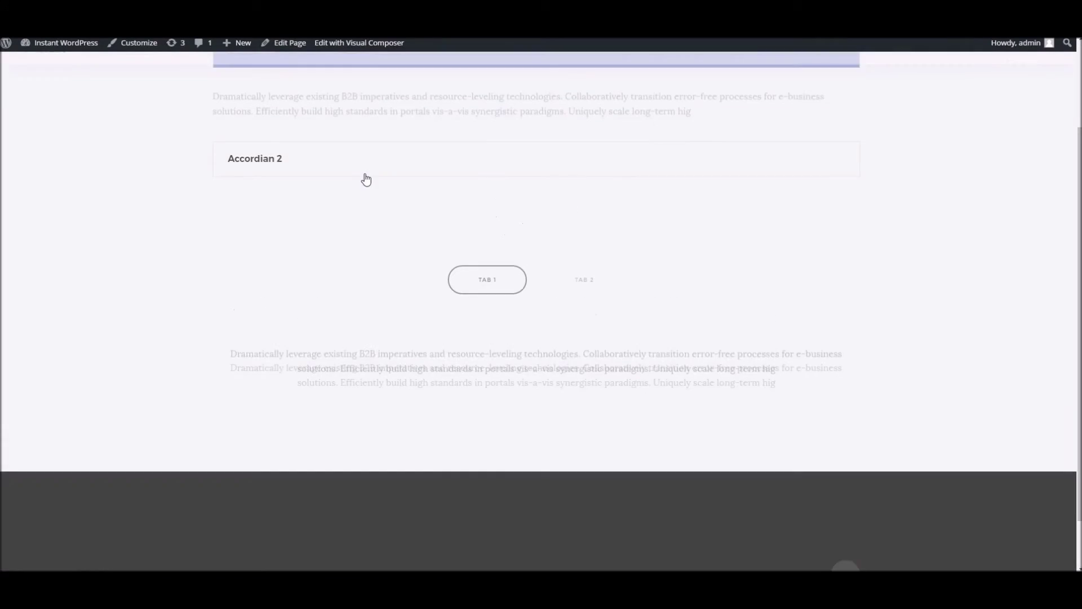
# - Test the live hollow button tabs by switching to Tab 2 and back to Tab 1
pyautogui.click(529, 282)
pyautogui.click(554, 280)
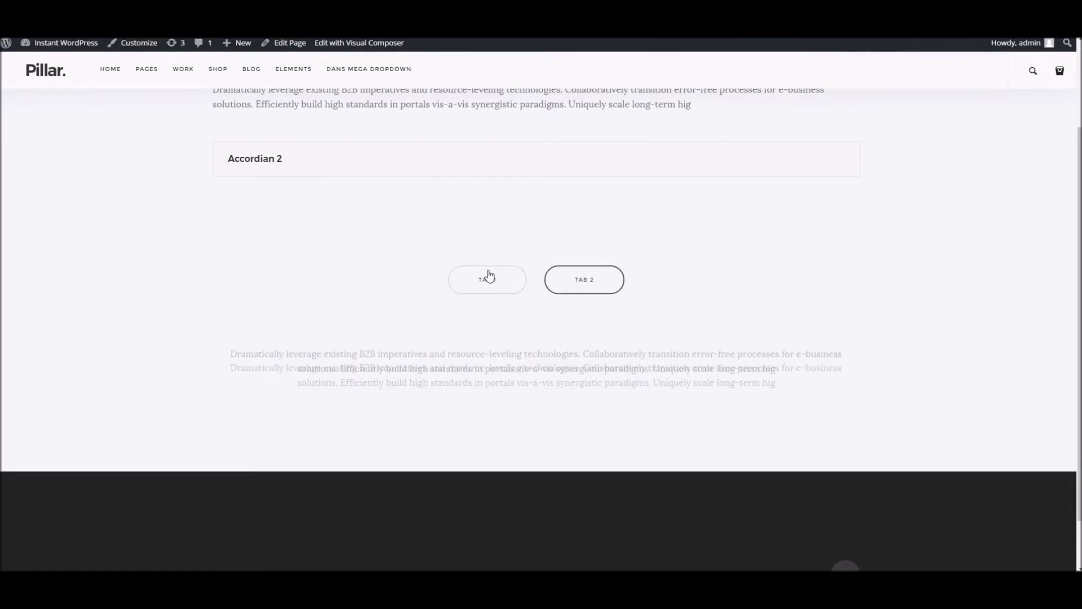
pyautogui.click(485, 280)
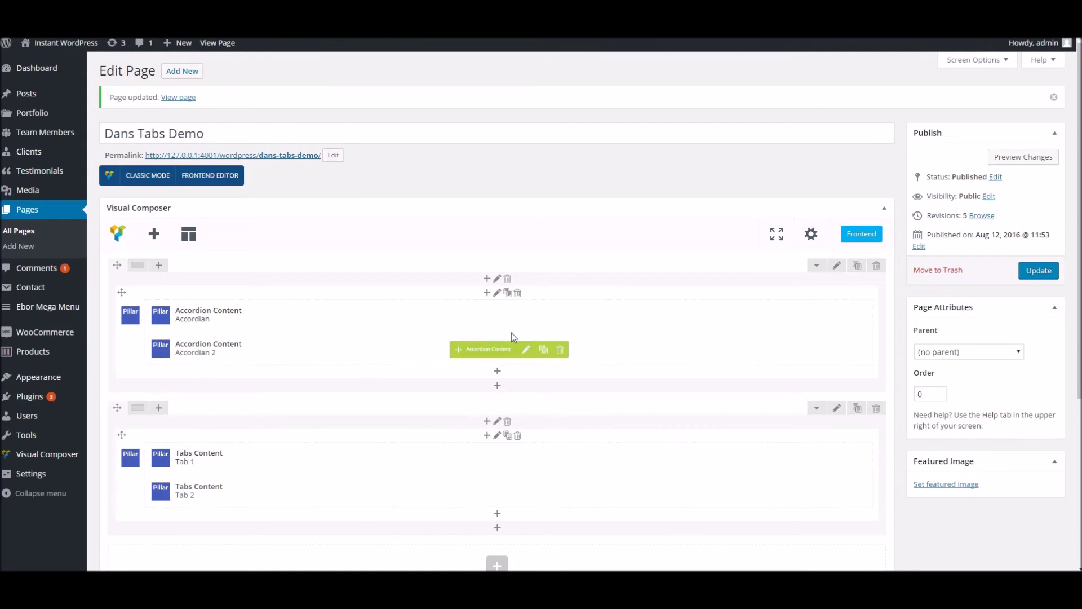
# - Set the tabs element's display type to Icon Tabs and save the settings
pyautogui.click(497, 437)
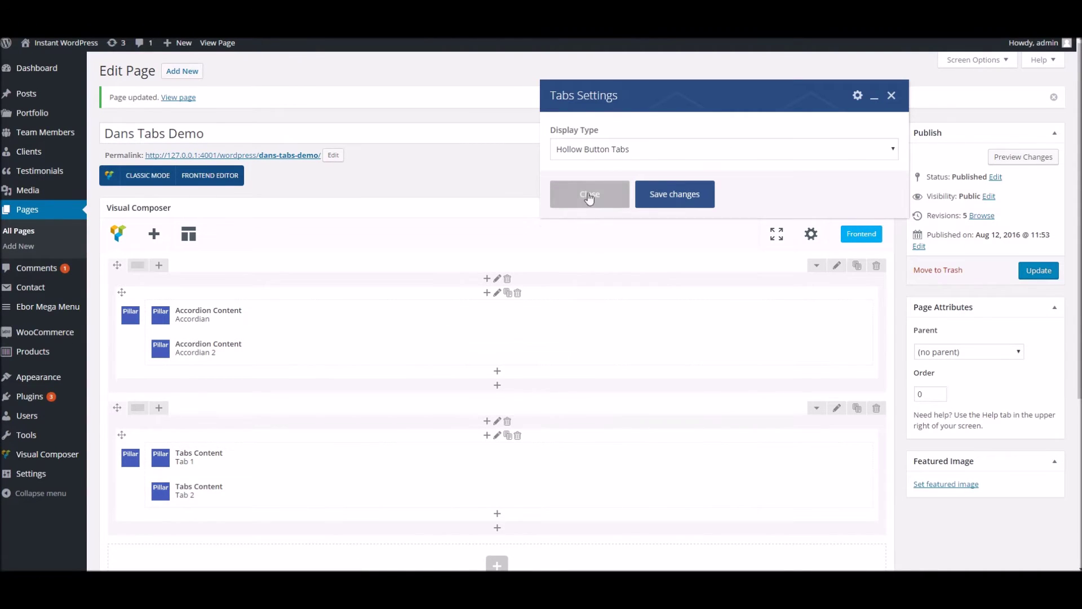
pyautogui.click(593, 149)
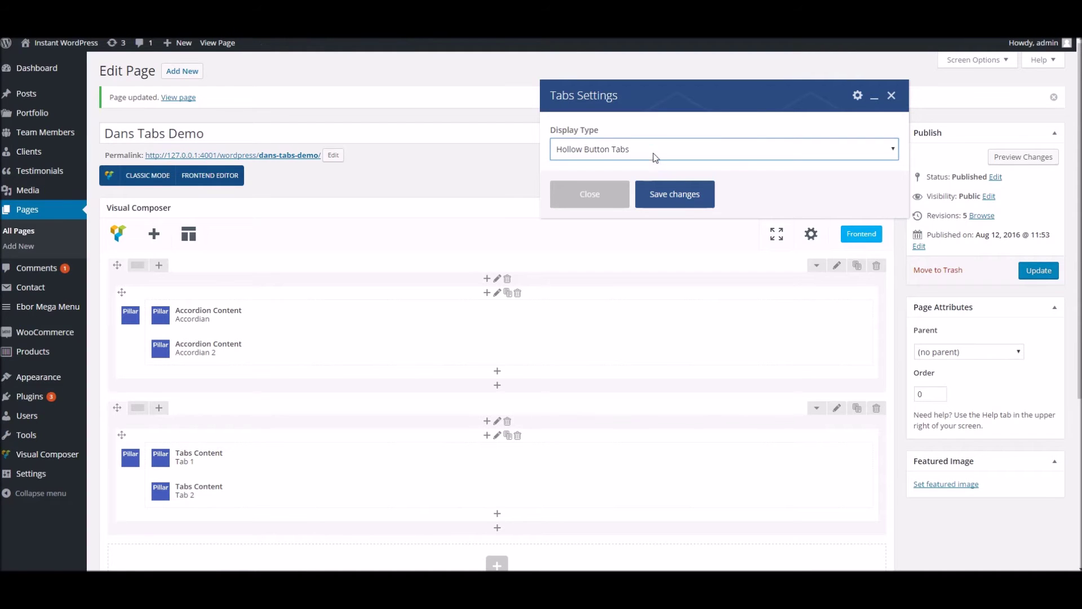
pyautogui.click(655, 157)
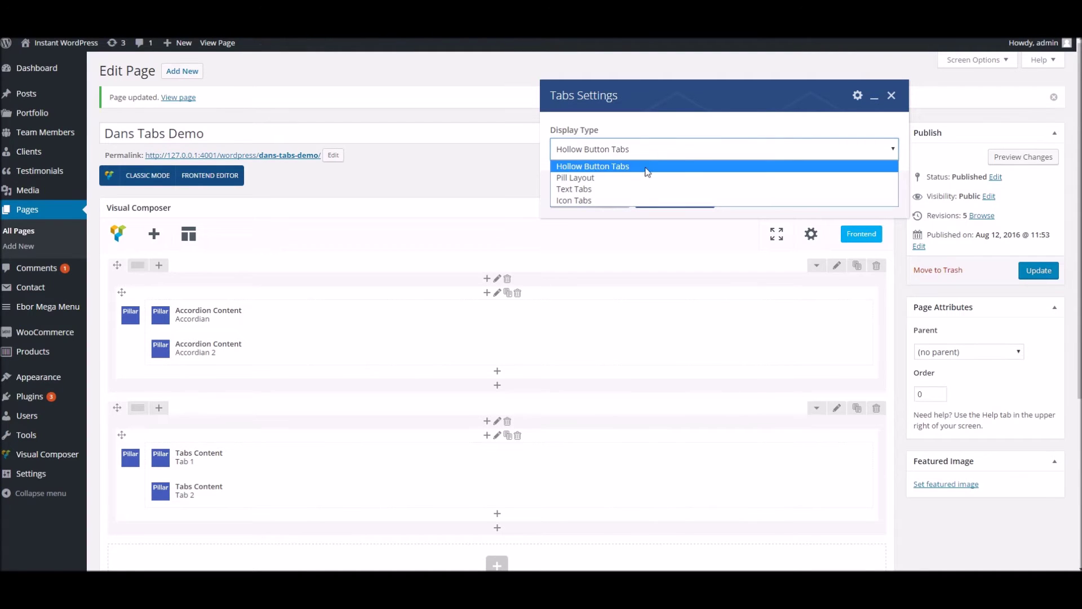
pyautogui.click(638, 199)
pyautogui.click(656, 204)
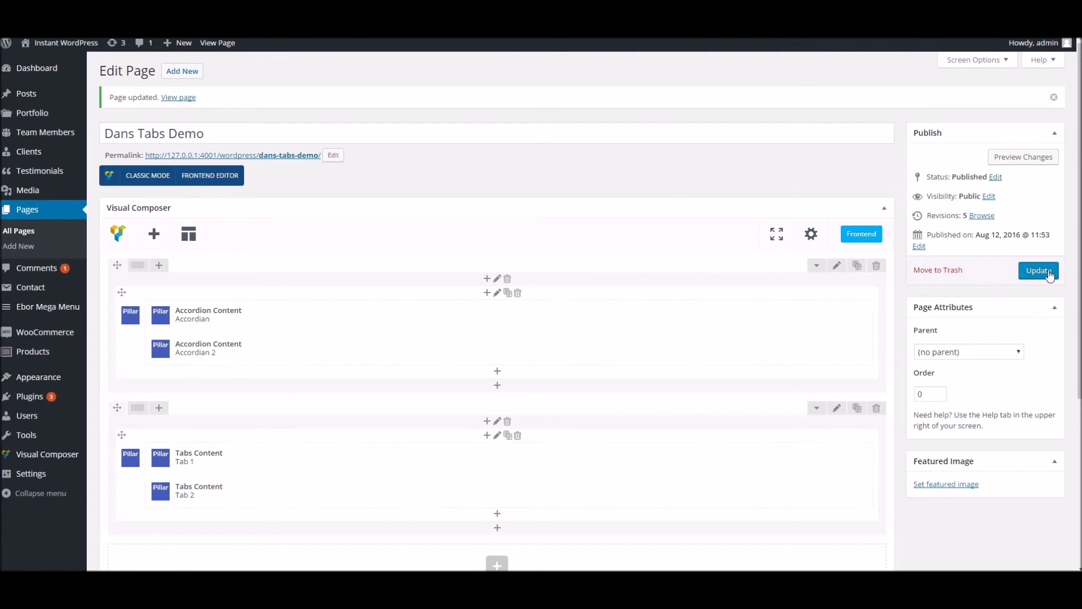
# - Update the page, reload its live view and try the icon tabs
pyautogui.hotkey('ctrl', 'Tab')
pyautogui.rightClick(336, 38)
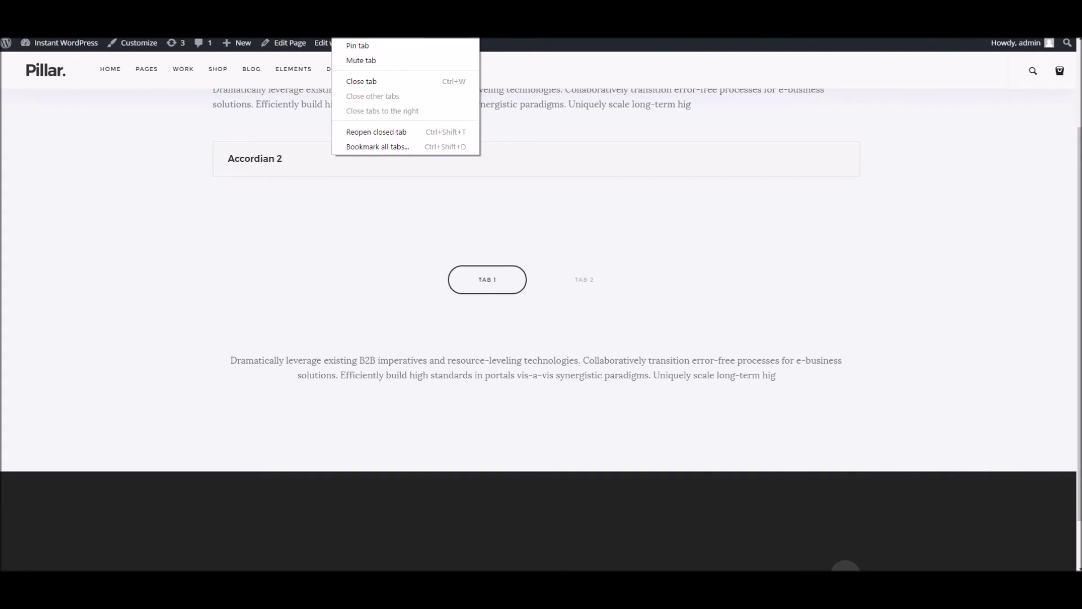
pyautogui.click(400, 275)
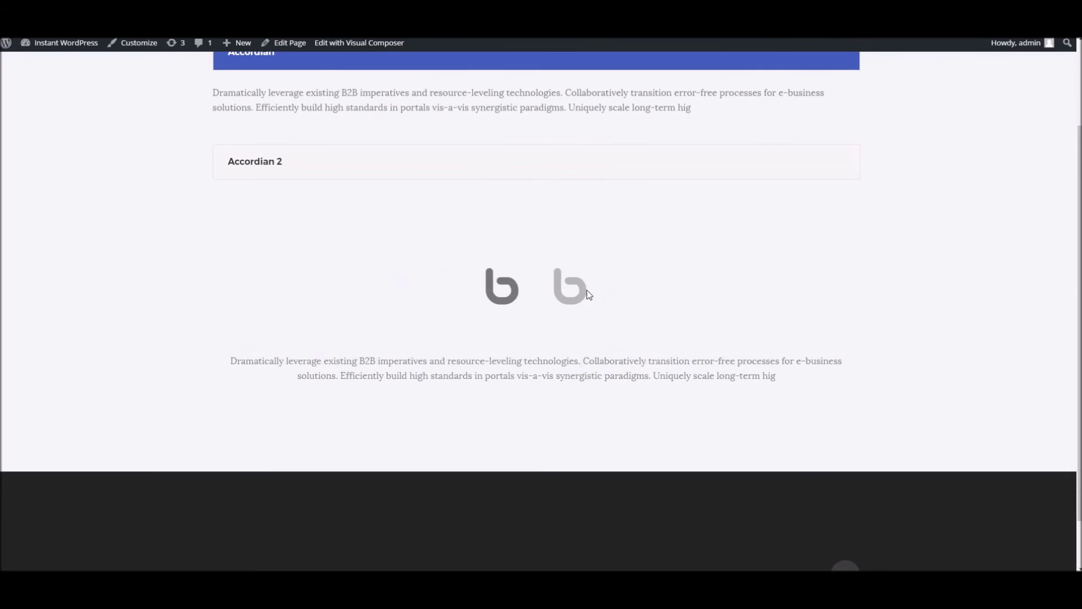
pyautogui.click(497, 308)
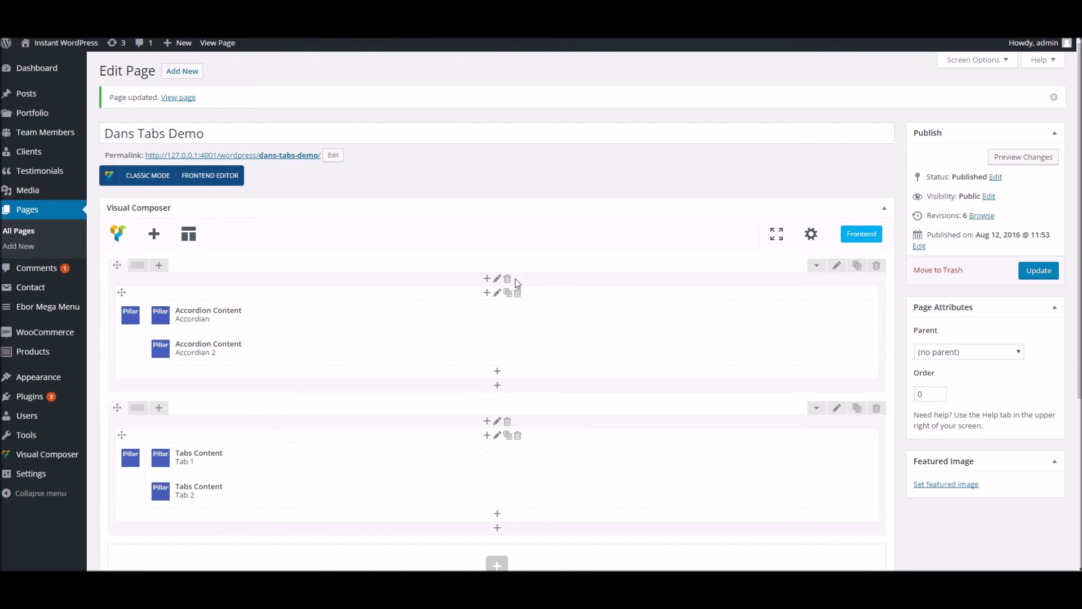
# - Replace the Tab 2 content's icon with the bear face icon and save the changes
pyautogui.scroll(-3, 510, 269)
pyautogui.click(528, 378)
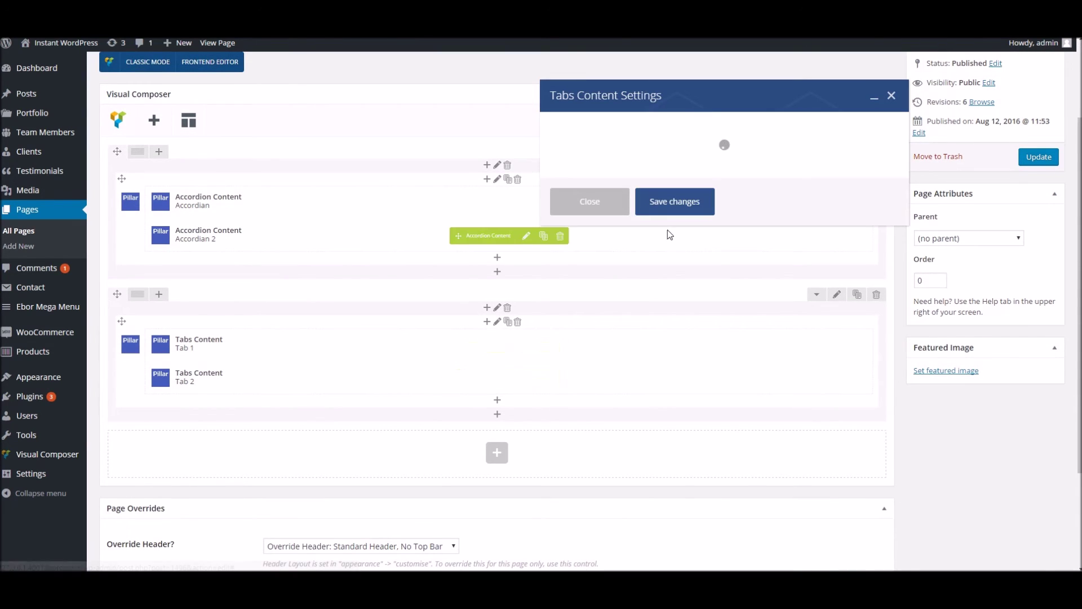
pyautogui.scroll(-1, 701, 264)
pyautogui.click(601, 381)
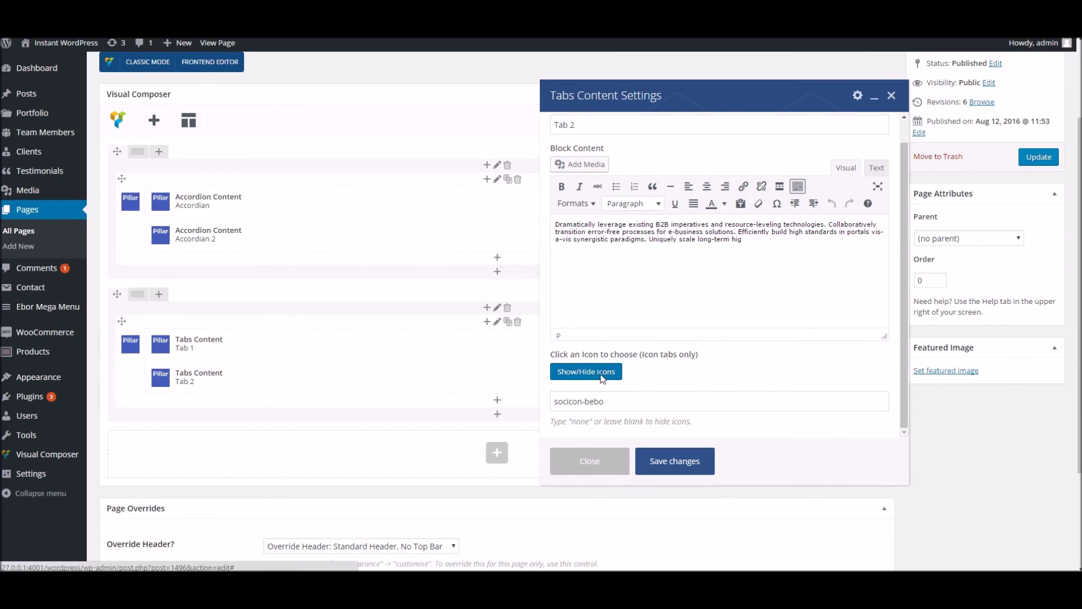
pyautogui.scroll(-6, 715, 372)
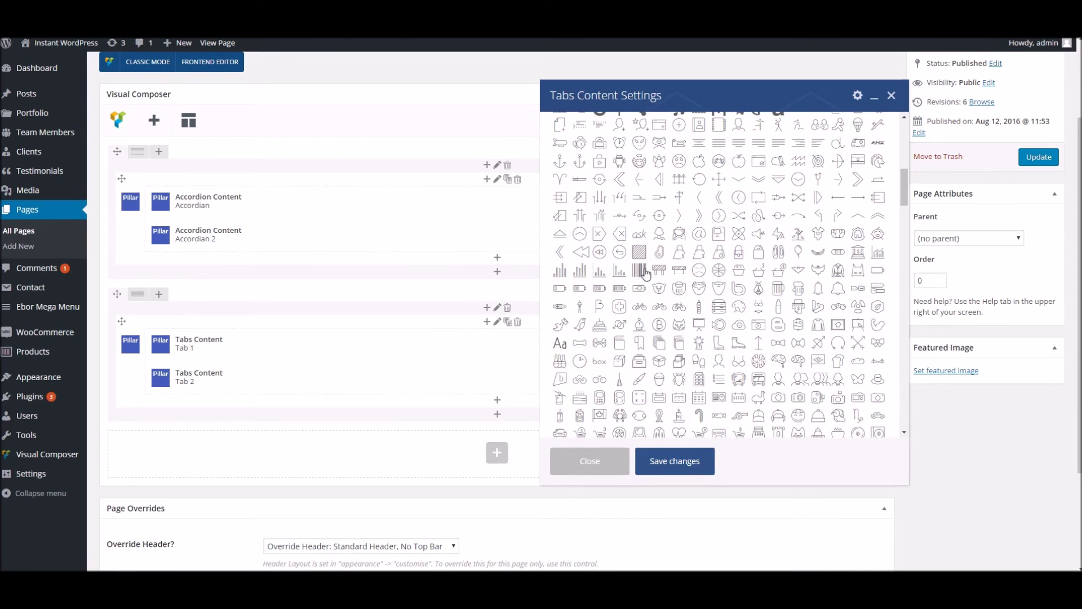
pyautogui.click(693, 458)
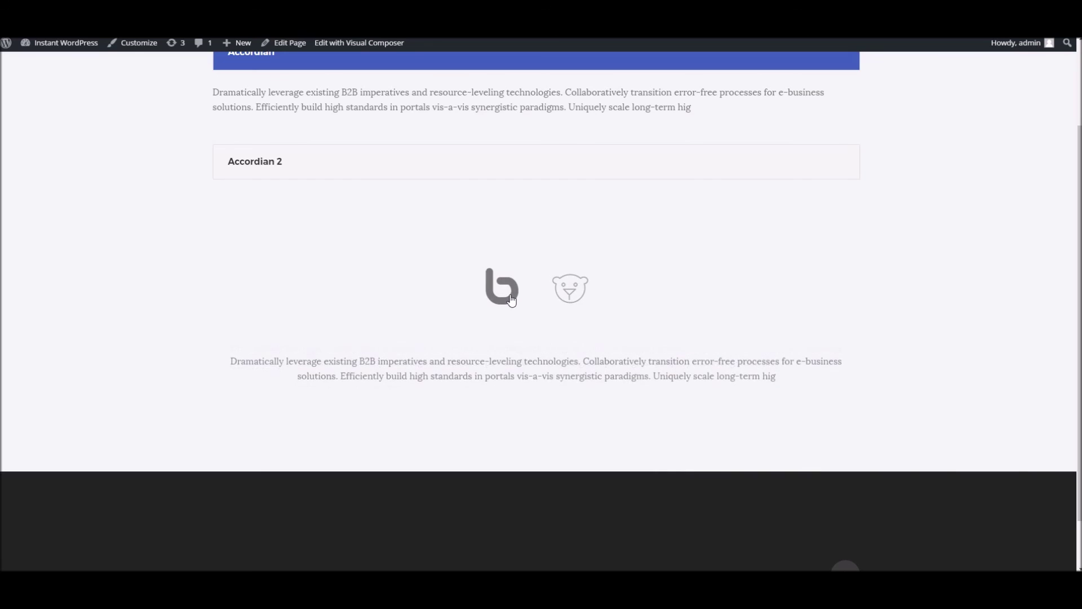
# - Review the accordion and the two icon tabs on the live page
pyautogui.scroll(2, 510, 310)
pyautogui.scroll(-3, 505, 307)
pyautogui.scroll(3, 505, 304)
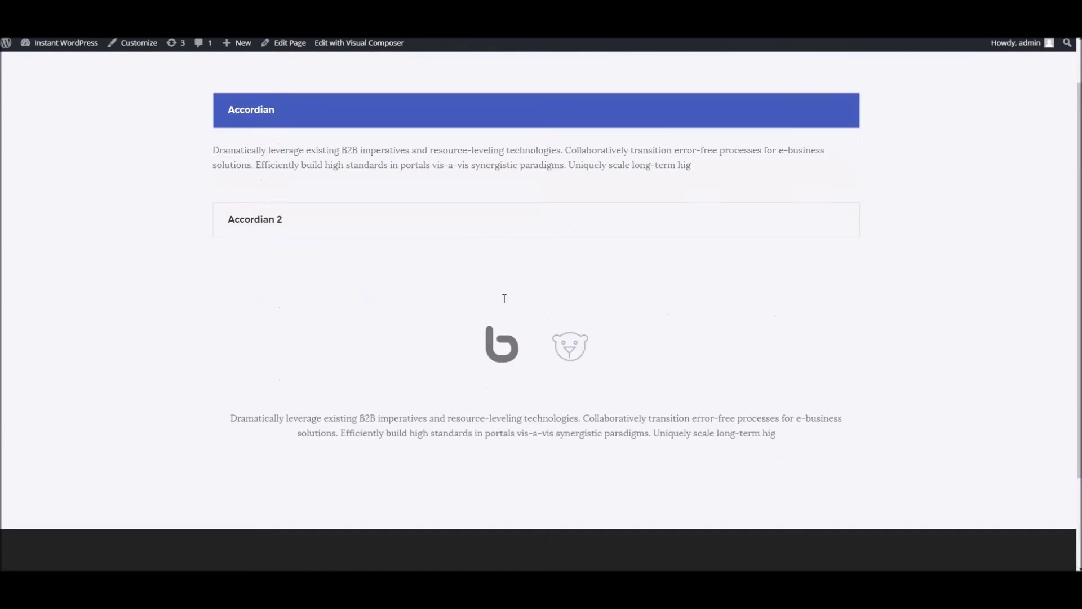